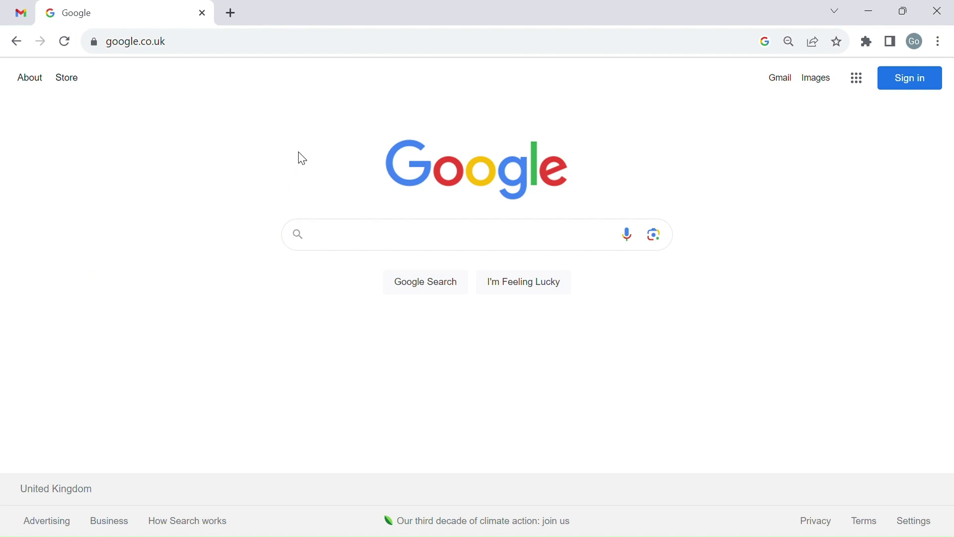
# Step: Search Google for 'france visa application' from the 'france' suggestions
pyautogui.write('france')
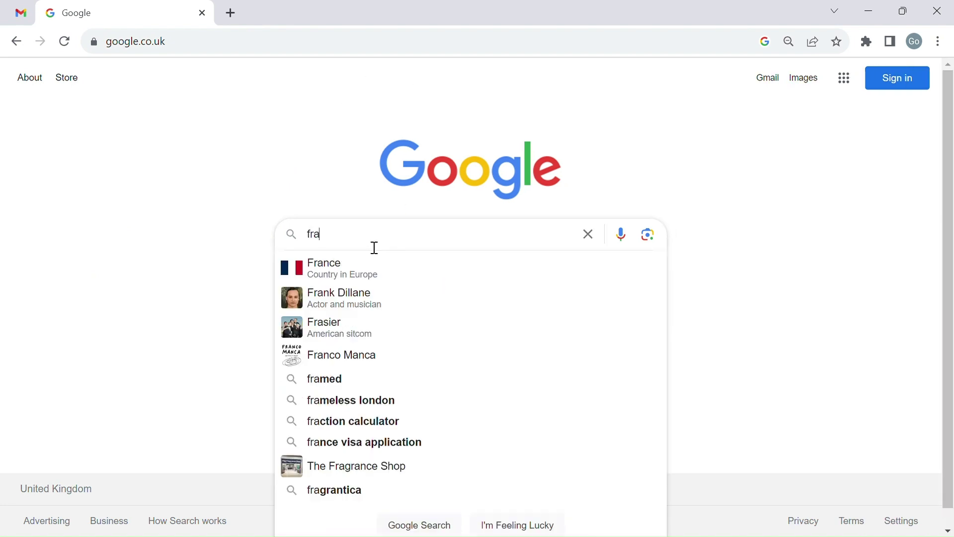
pyautogui.click(374, 267)
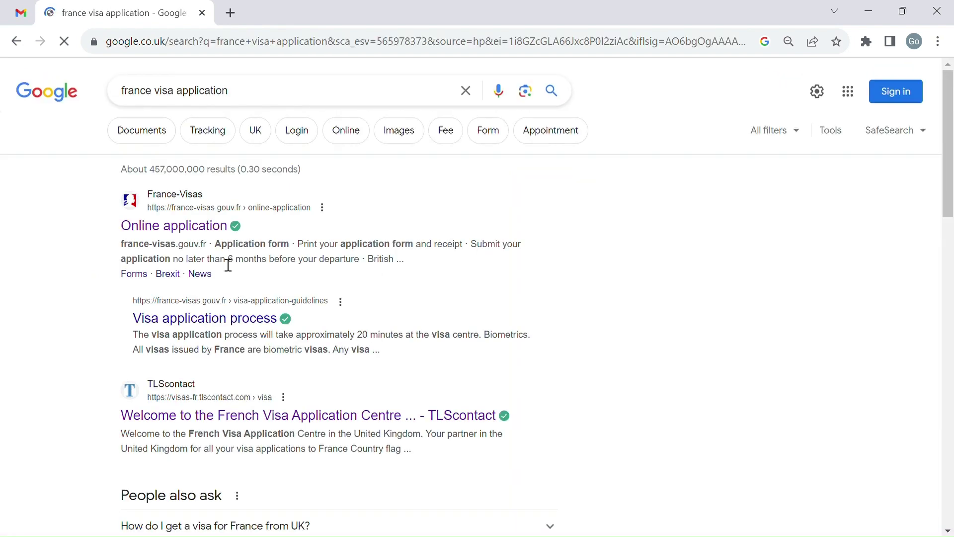
# Step: Open the France-Visas online application and start creating a new account
pyautogui.click(201, 233)
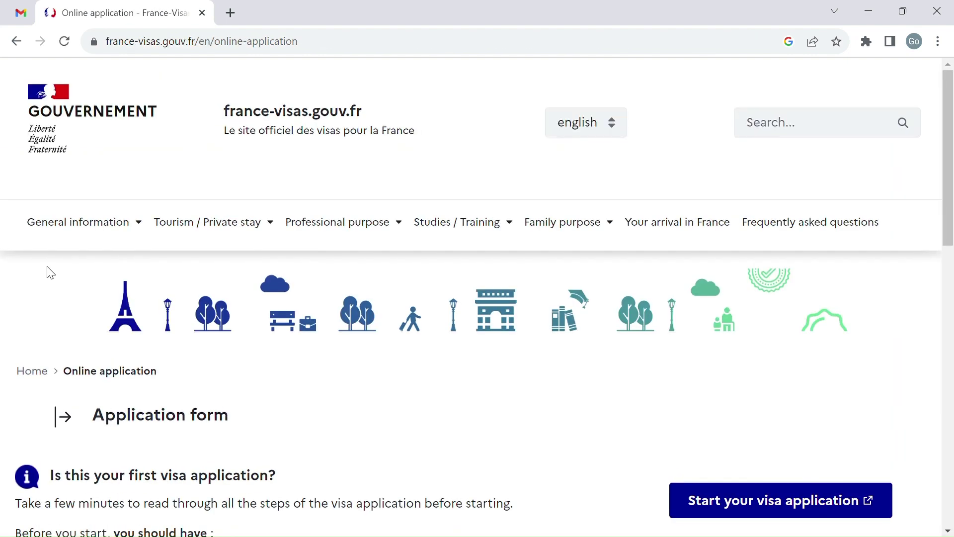
pyautogui.click(749, 506)
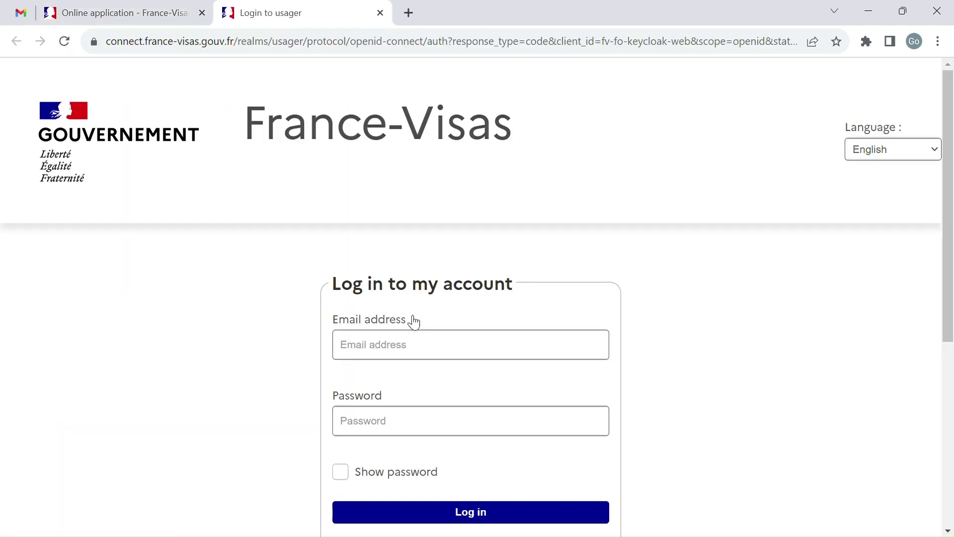
pyautogui.scroll(-6, 409, 390)
pyautogui.click(497, 326)
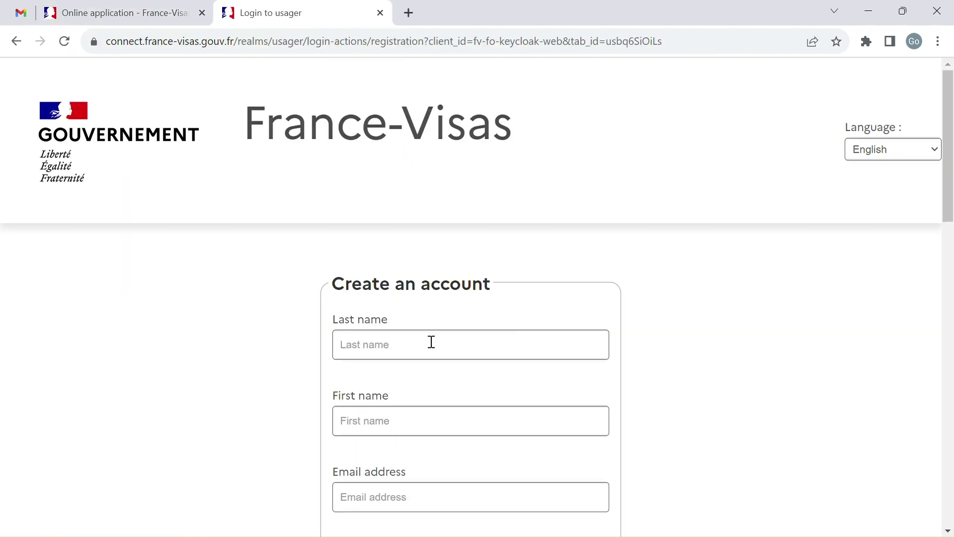
# Step: Enter the applicant's last name and first name, and paste the e-mail address into both e-mail fields
pyautogui.click(416, 356)
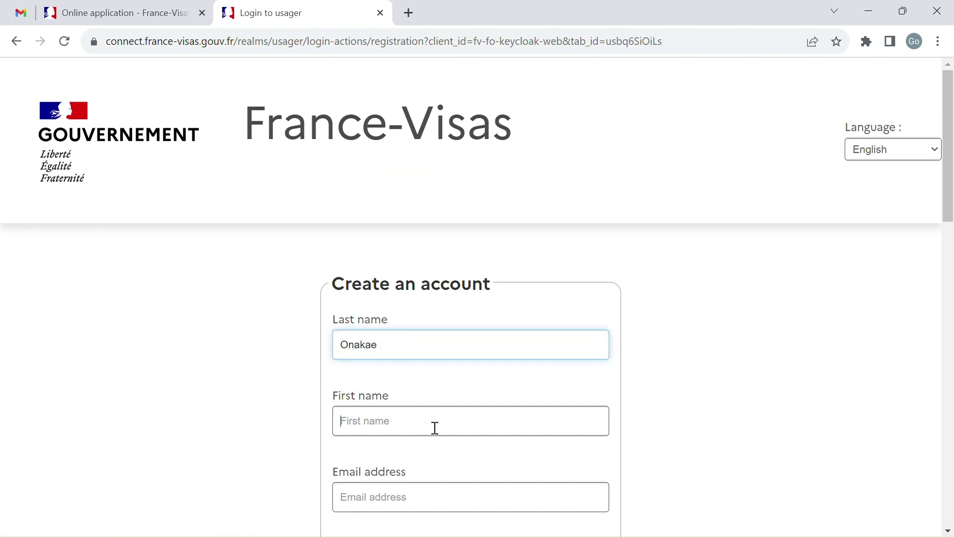
pyautogui.click(434, 428)
pyautogui.write('Go')
pyautogui.scroll(-3, 424, 458)
pyautogui.click(421, 354)
pyautogui.hotkey('ctrl', 'v')
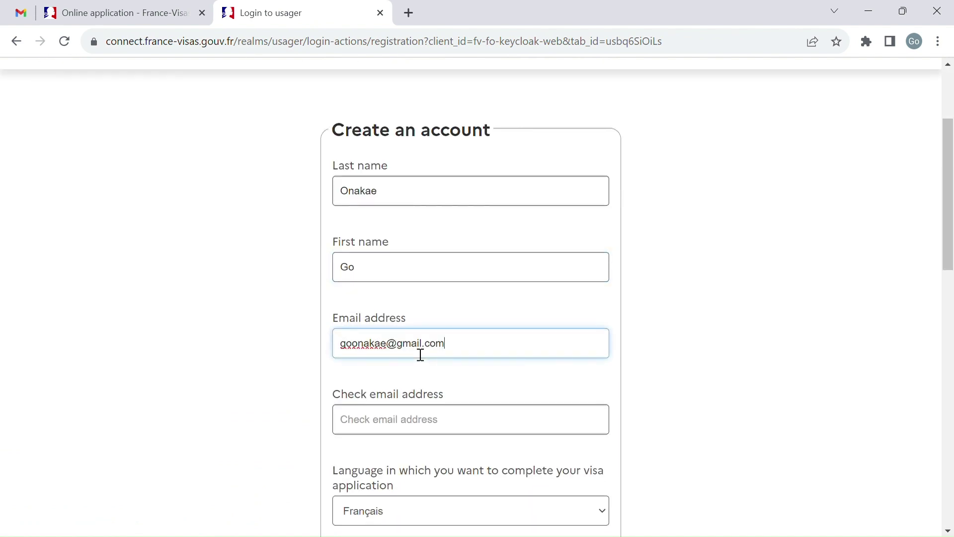
pyautogui.scroll(-1, 433, 357)
pyautogui.click(447, 362)
pyautogui.hotkey('ctrl', 'v')
pyautogui.scroll(-3, 435, 312)
# Step: Choose English as the application language, then set and confirm the account password
pyautogui.click(463, 288)
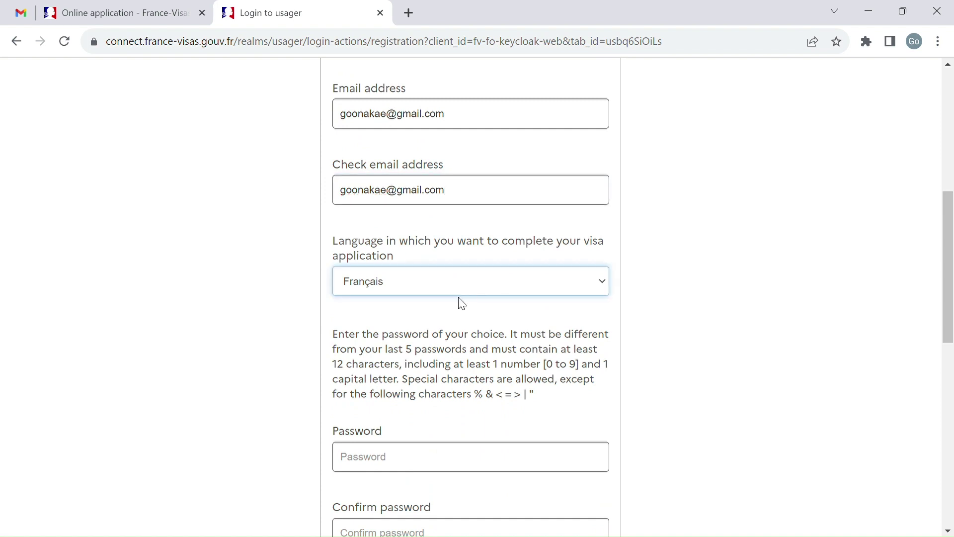
pyautogui.click(452, 324)
pyautogui.scroll(-3, 454, 348)
pyautogui.click(409, 323)
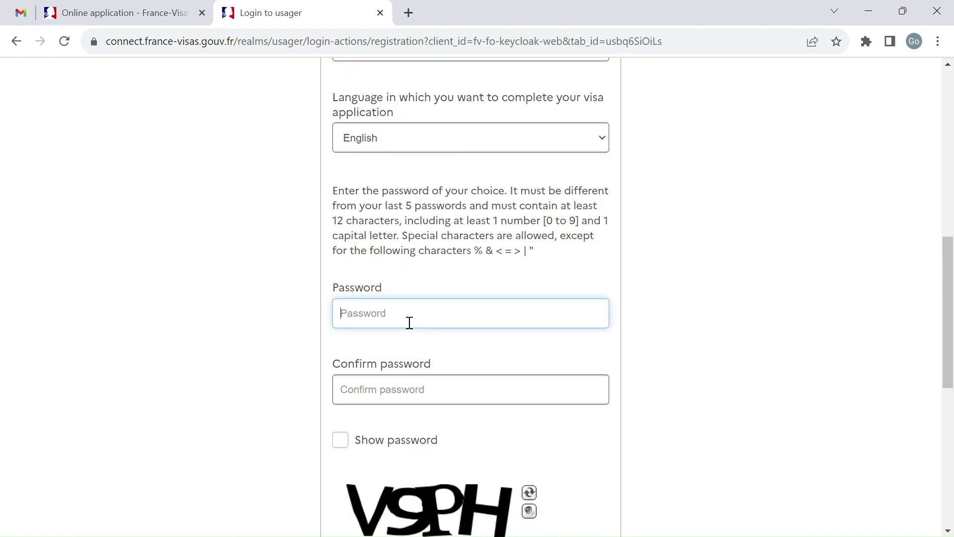
pyautogui.write('••••')
pyautogui.scroll(-2, 410, 323)
pyautogui.click(395, 323)
pyautogui.write('•')
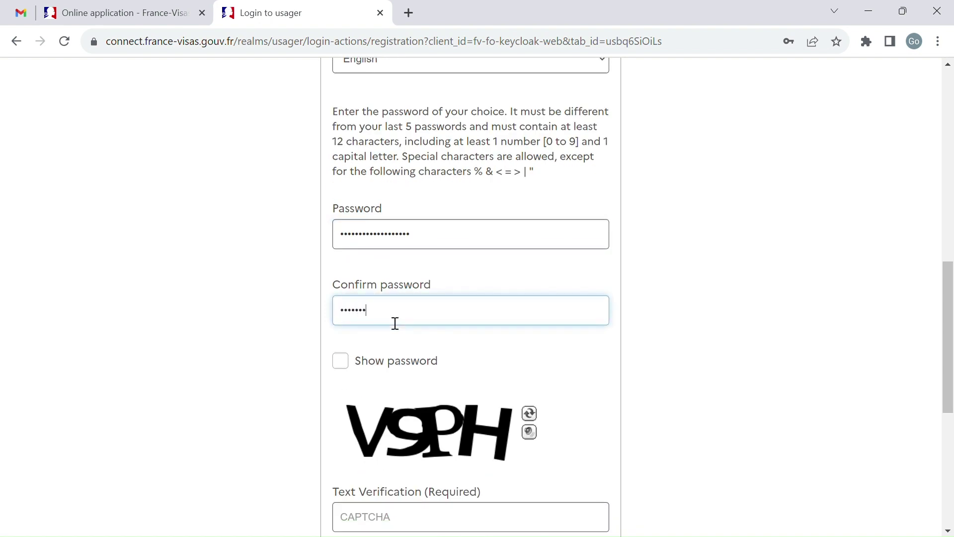
pyautogui.scroll(-3, 395, 324)
# Step: Fill in the CAPTCHA verification text to finish the registration form
pyautogui.click(395, 375)
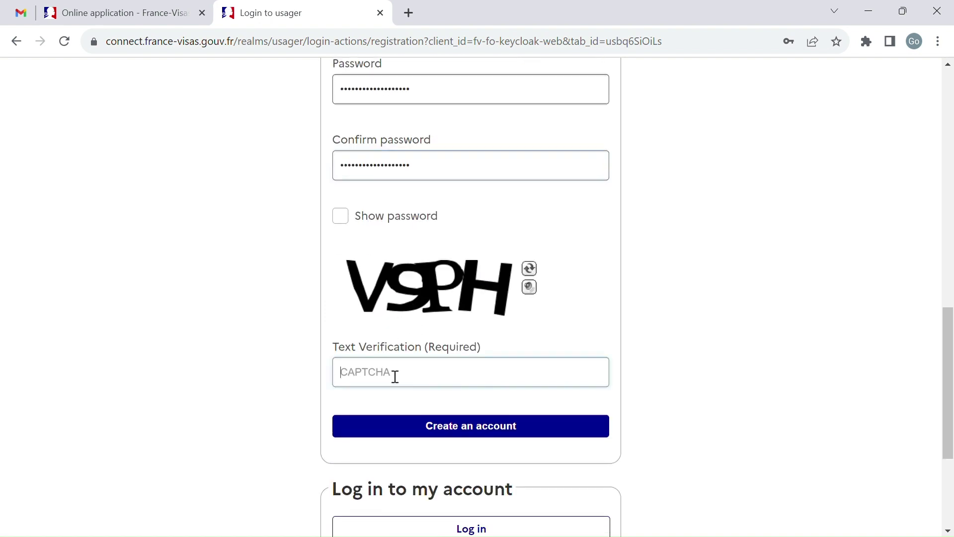
pyautogui.write('V')
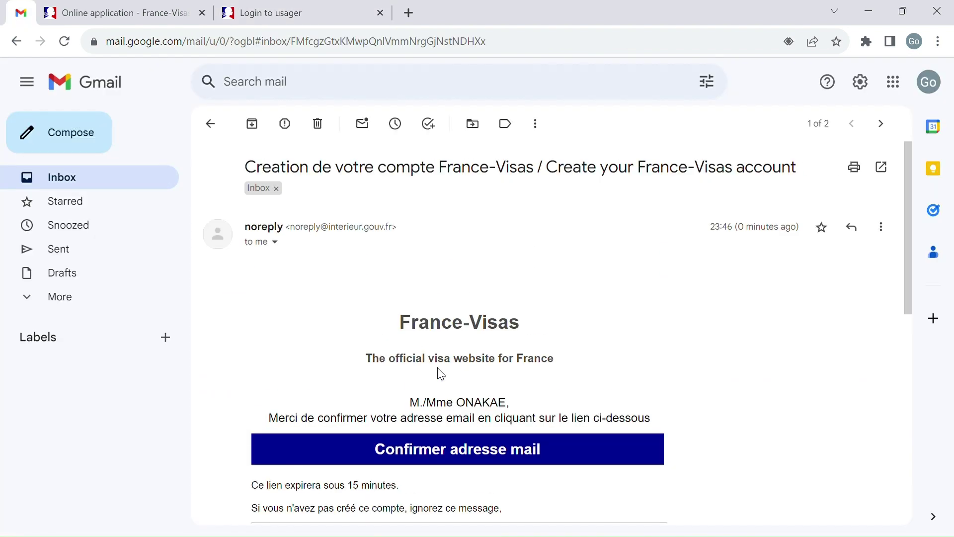
pyautogui.scroll(-6, 439, 373)
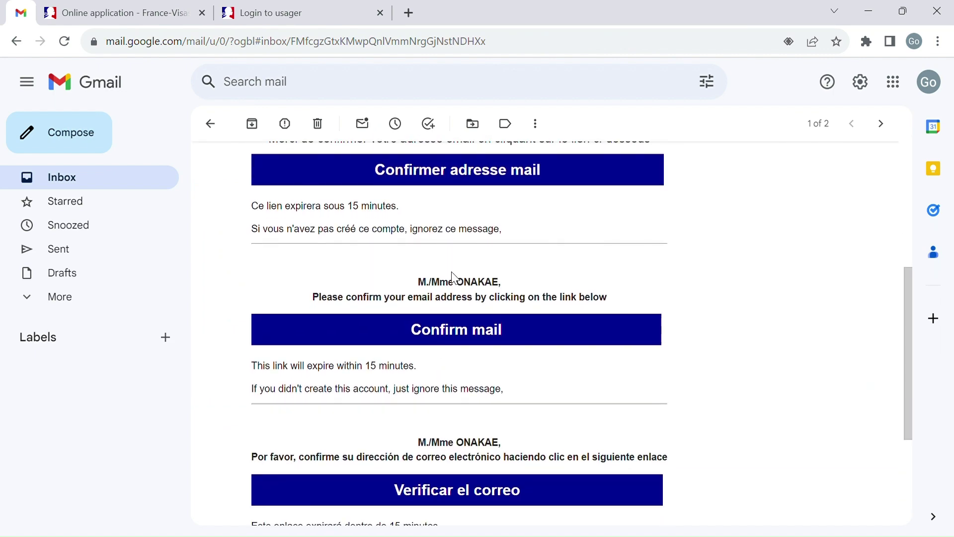
pyautogui.scroll(-4, 454, 279)
pyautogui.scroll(10, 455, 286)
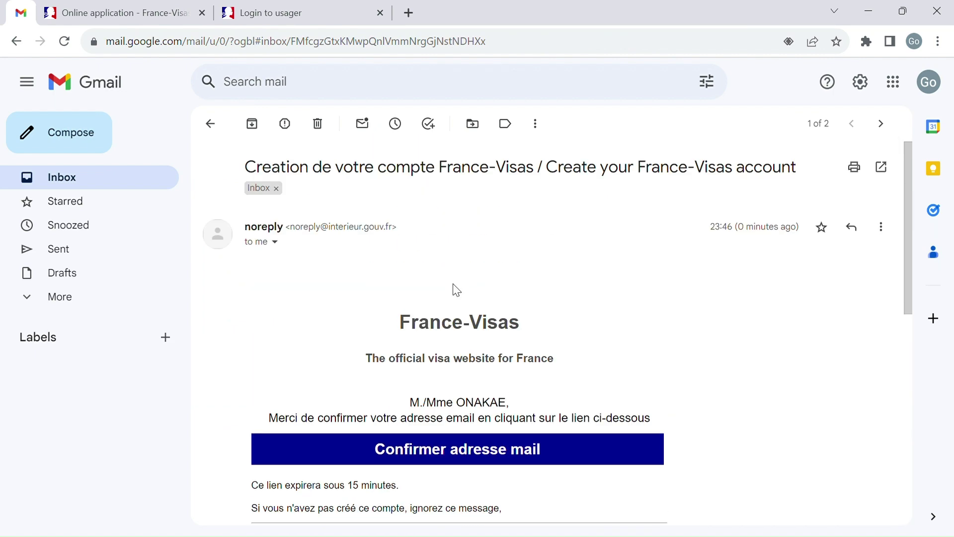
pyautogui.scroll(-3, 477, 458)
# Step: Confirm the account e-mail and create a new application in a new group
pyautogui.click(467, 462)
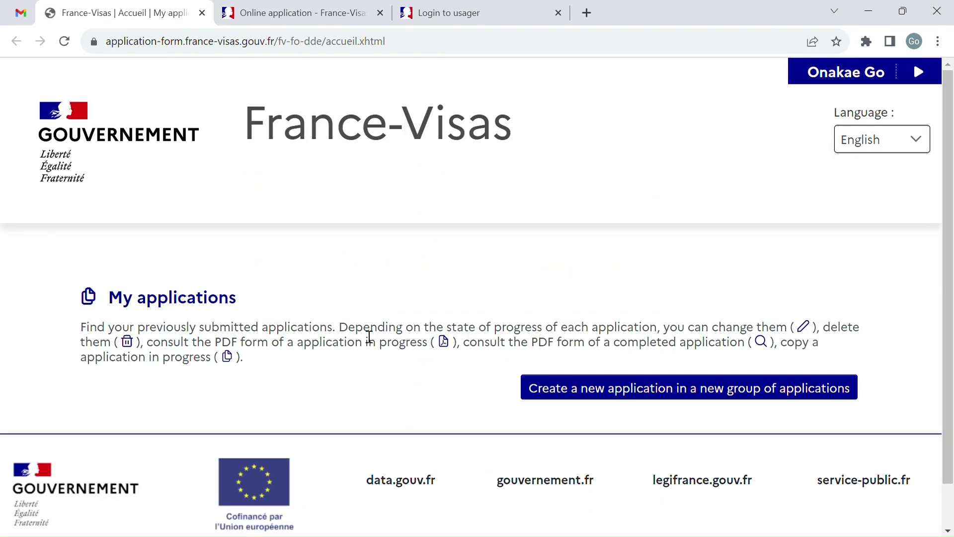
pyautogui.scroll(-1, 512, 329)
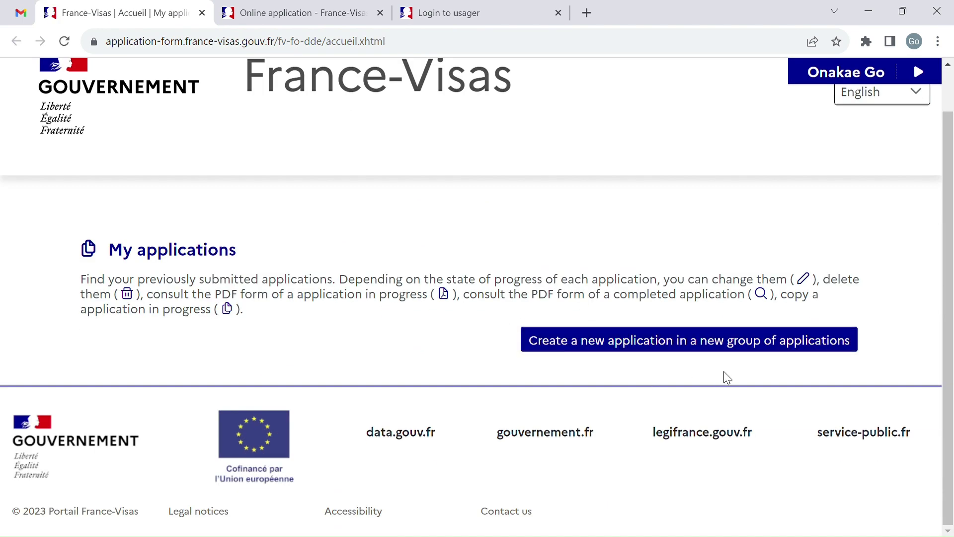
pyautogui.click(747, 354)
pyautogui.scroll(-4, 490, 341)
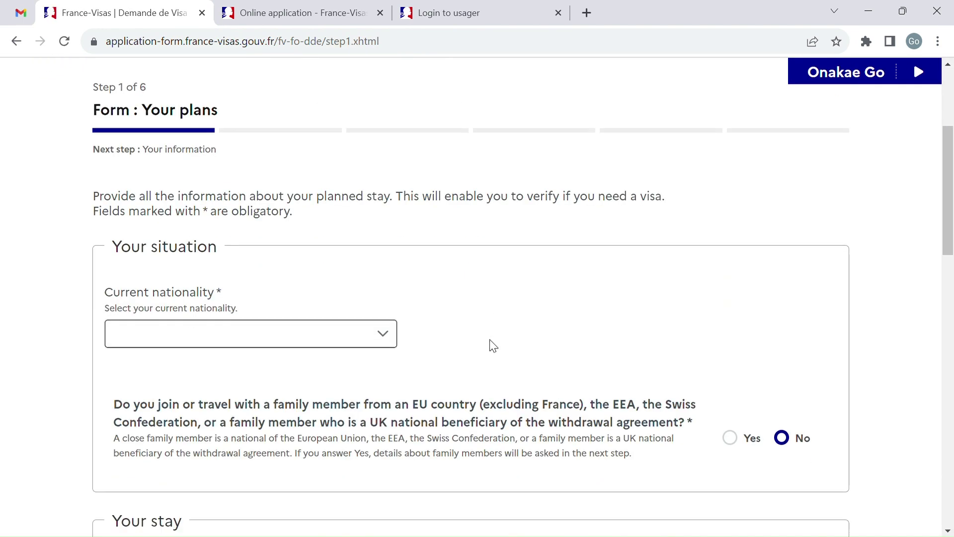
# Step: Set the current nationality to Indian
pyautogui.click(394, 340)
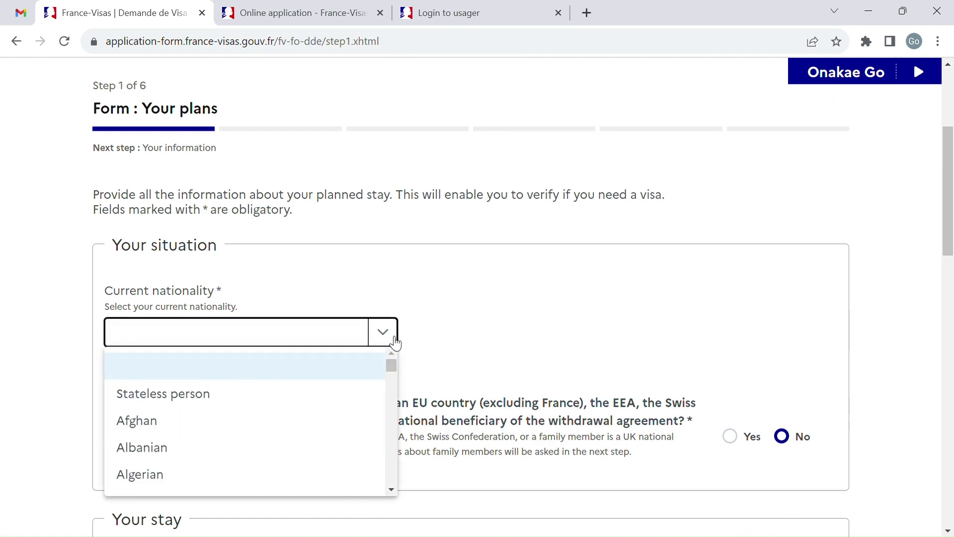
pyautogui.write('india')
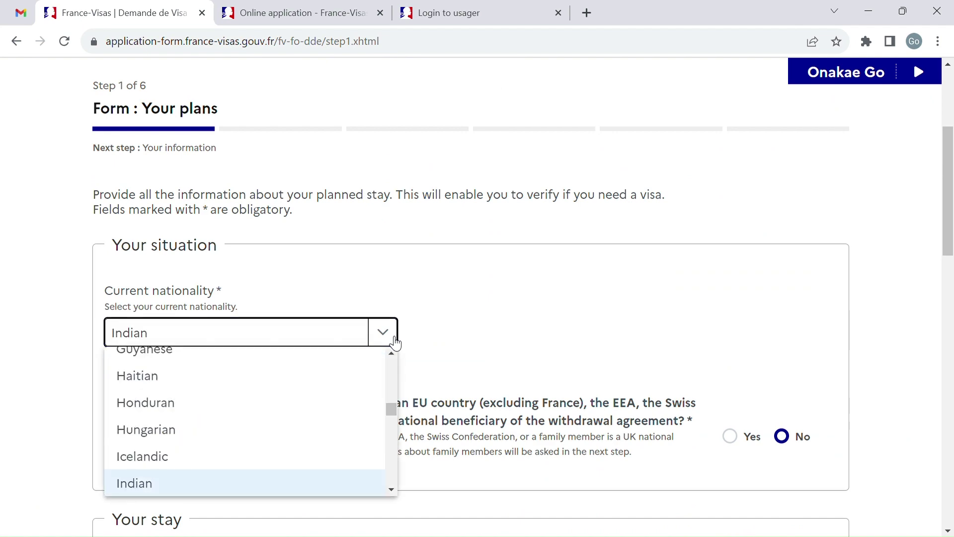
pyautogui.click(234, 484)
pyautogui.scroll(-5, 471, 432)
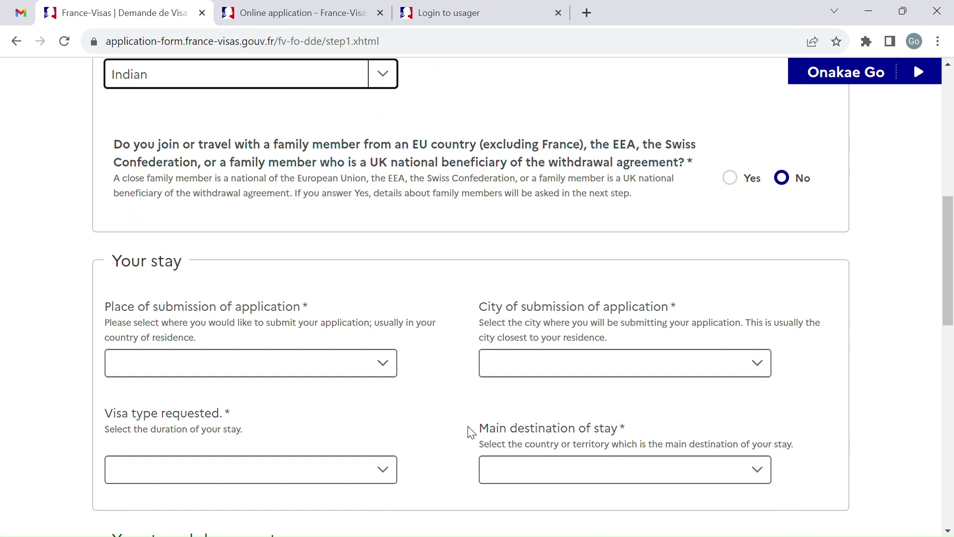
pyautogui.scroll(-1, 472, 432)
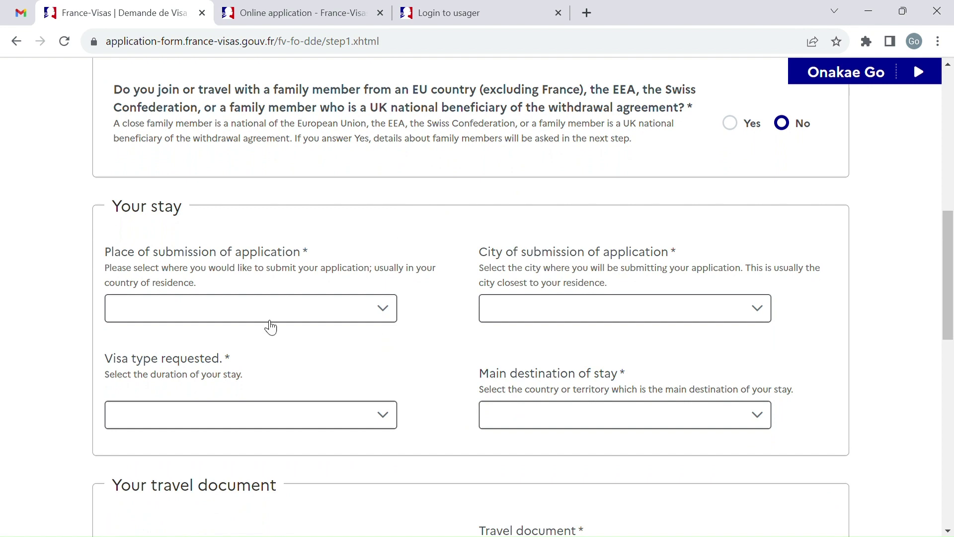
# Step: Set the place of submission to United Kingdom, with London as the city
pyautogui.click(396, 315)
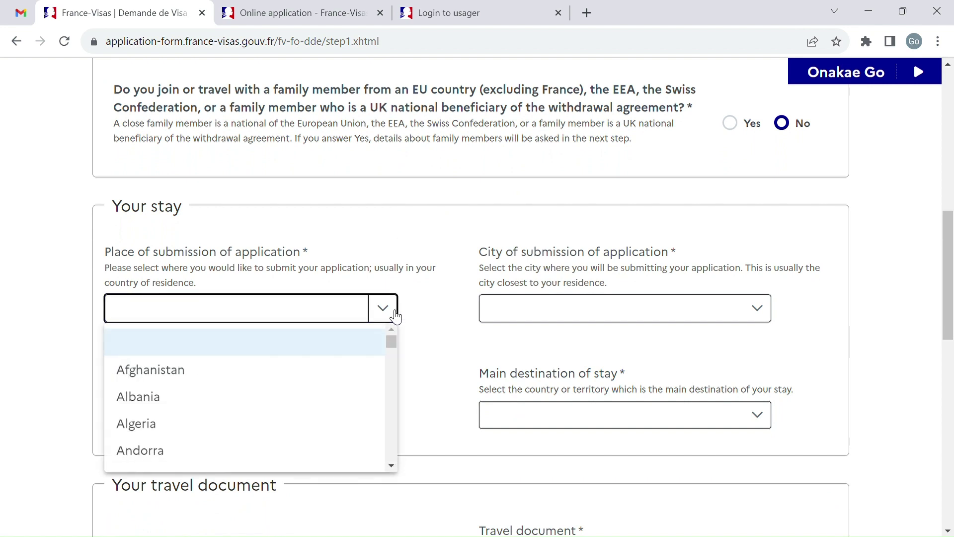
pyautogui.write('united')
pyautogui.scroll(-2, 313, 383)
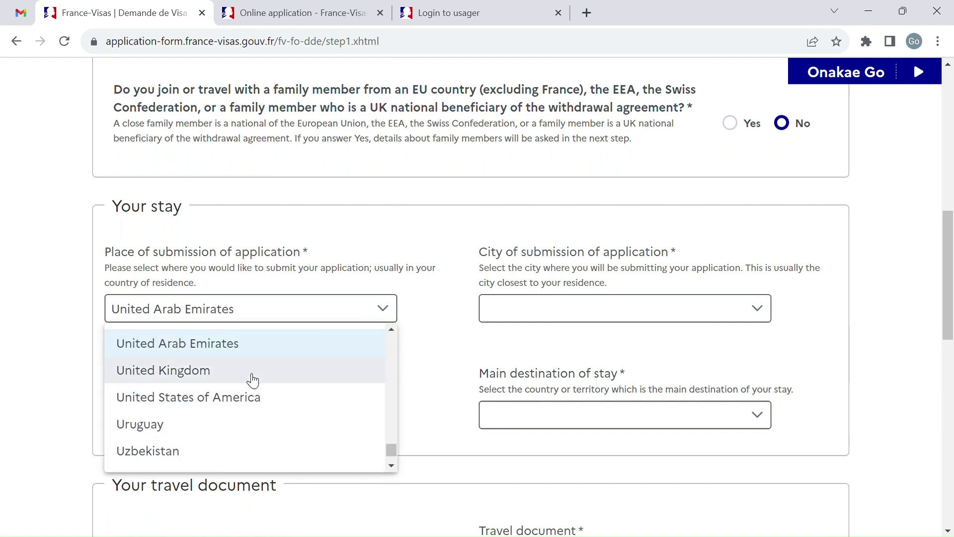
pyautogui.click(252, 380)
pyautogui.scroll(-1, 473, 362)
pyautogui.click(754, 262)
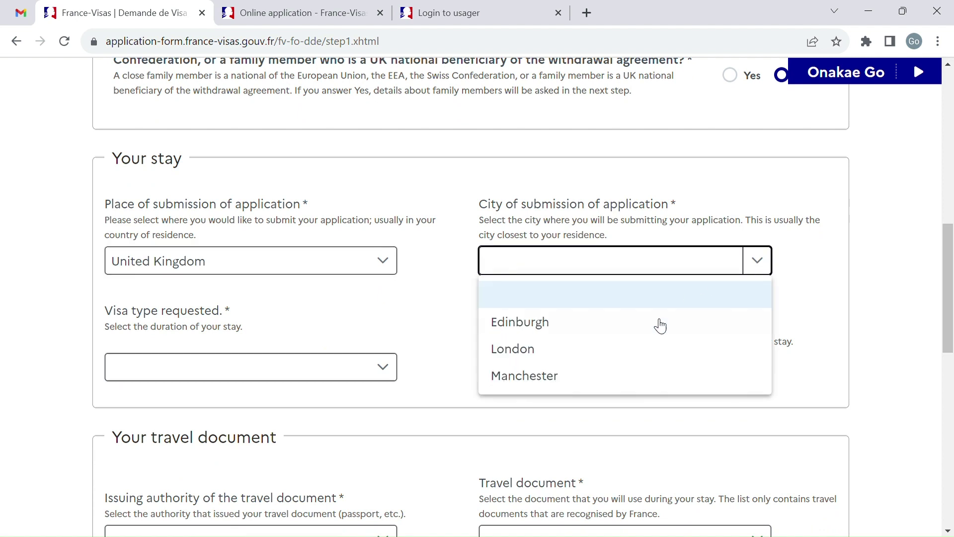
pyautogui.click(630, 349)
# Step: Request a short-stay visa (≤ 90 days) with France as the main destination
pyautogui.click(383, 366)
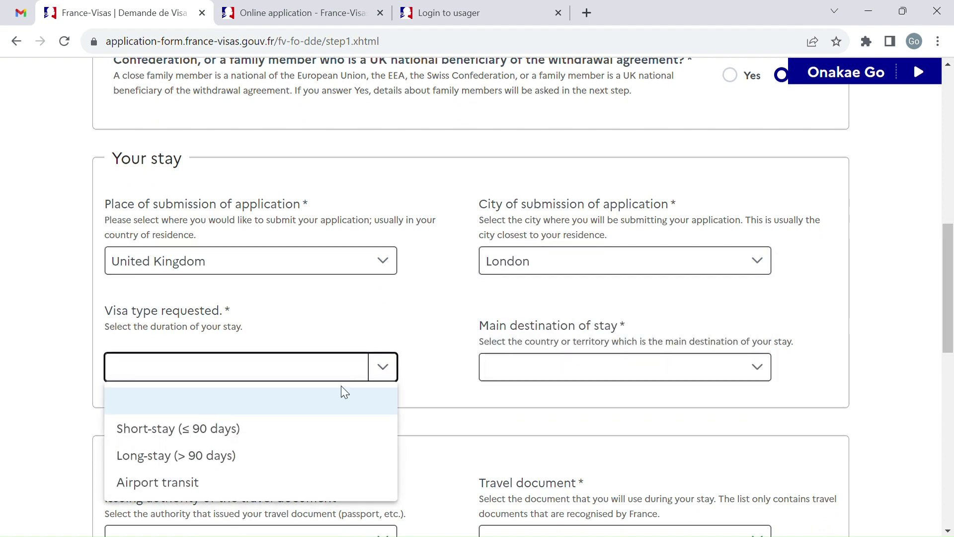
pyautogui.click(302, 430)
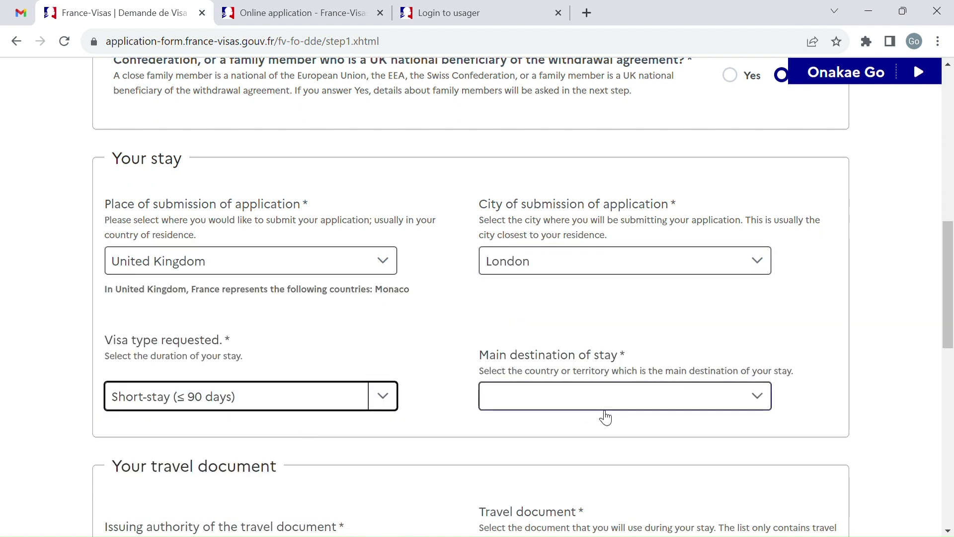
pyautogui.scroll(-3, 605, 417)
pyautogui.click(758, 252)
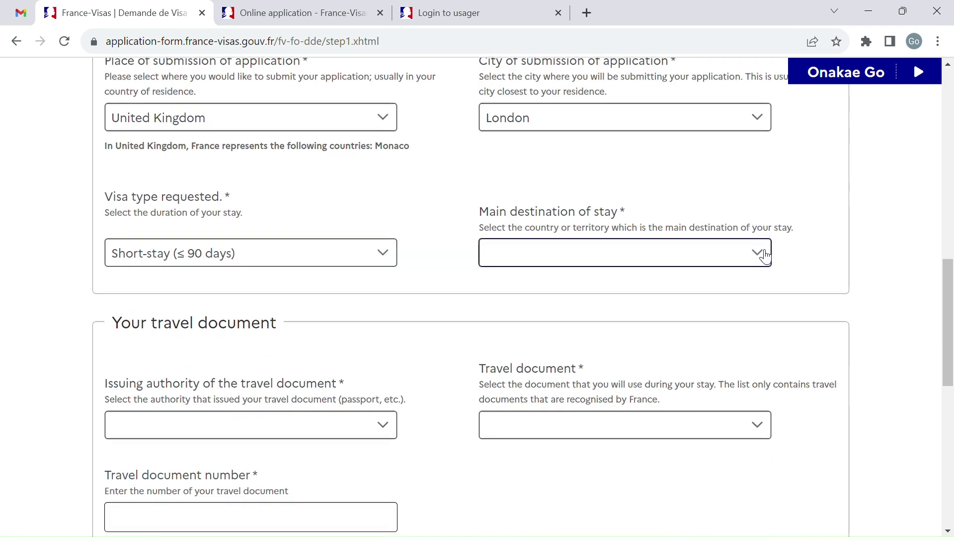
pyautogui.click(641, 320)
pyautogui.scroll(-4, 398, 390)
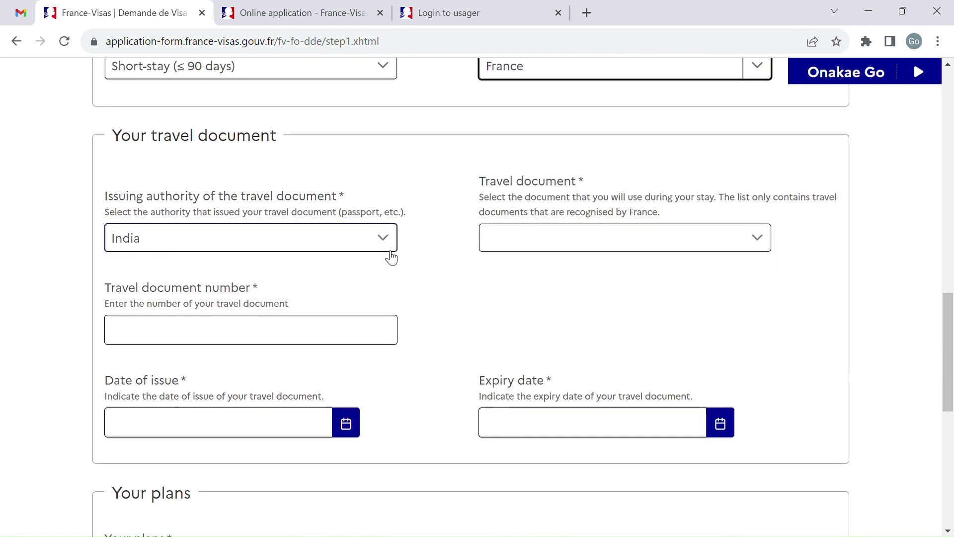
# Step: Select Ordinary passport as the travel document and enter its number
pyautogui.click(553, 248)
pyautogui.click(558, 300)
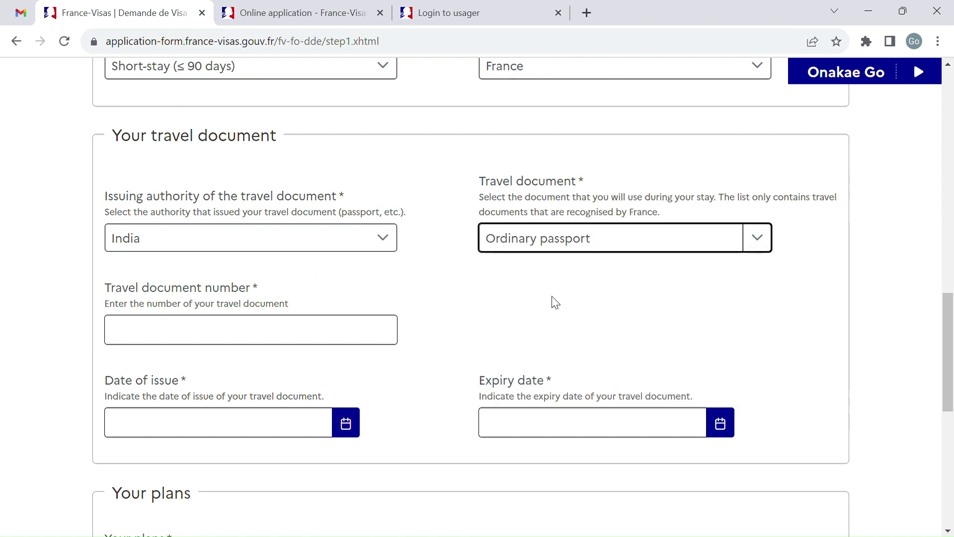
pyautogui.scroll(-3, 437, 268)
pyautogui.click(343, 212)
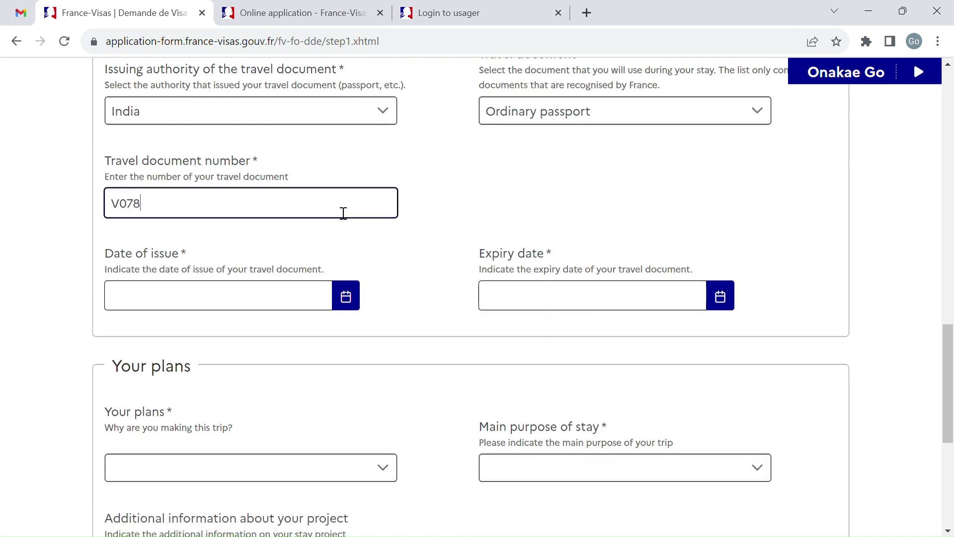
# Step: Set the passport issue date to 01/09/2021 and the expiry date to 01/09/2033
pyautogui.click(356, 307)
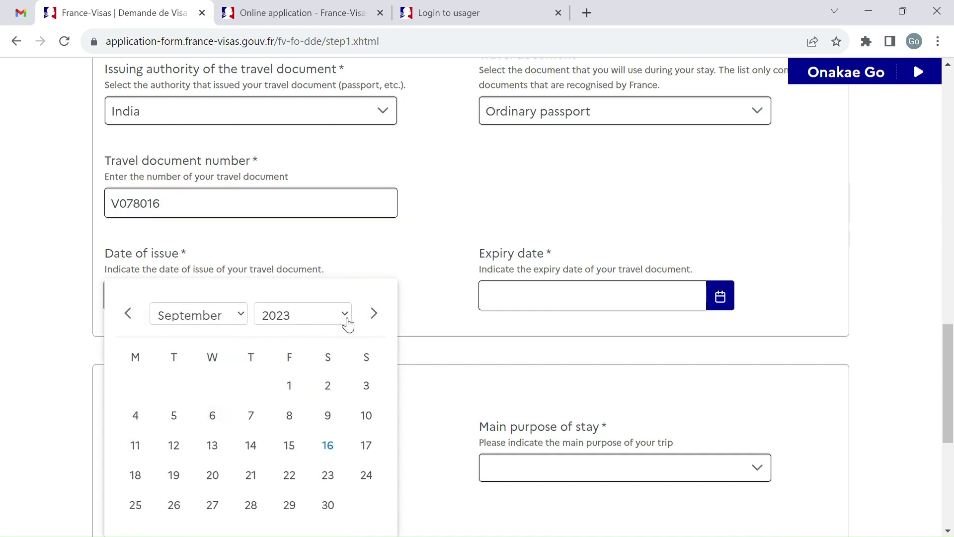
pyautogui.click(304, 141)
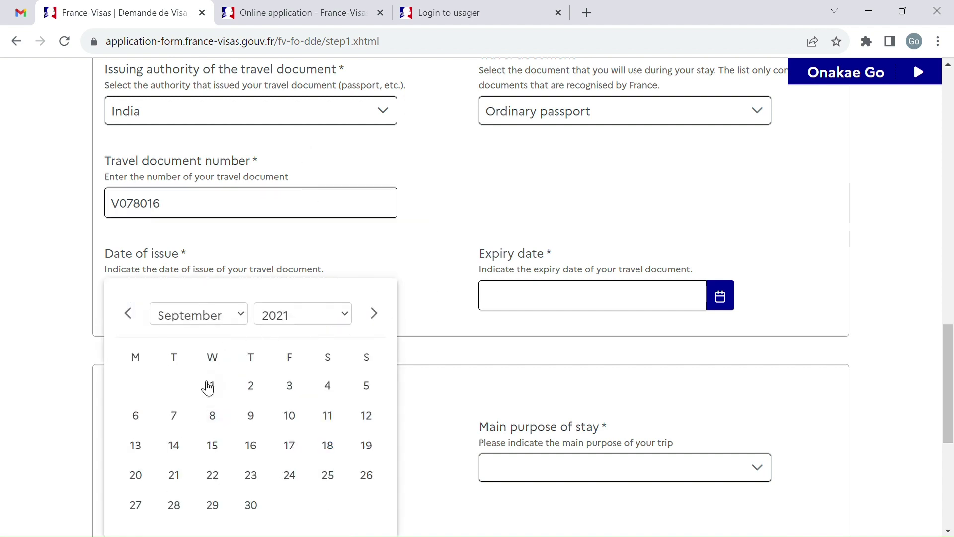
pyautogui.click(212, 386)
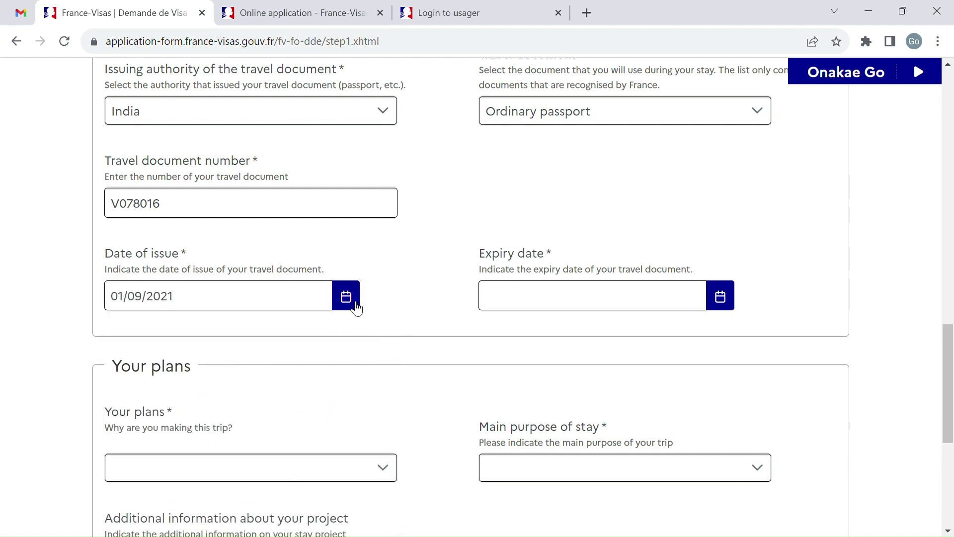
pyautogui.click(711, 300)
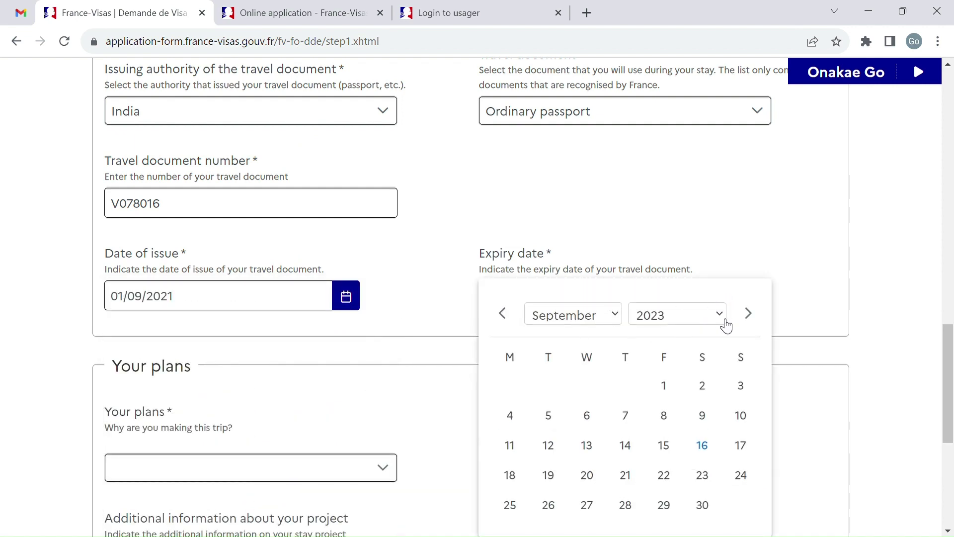
pyautogui.click(673, 298)
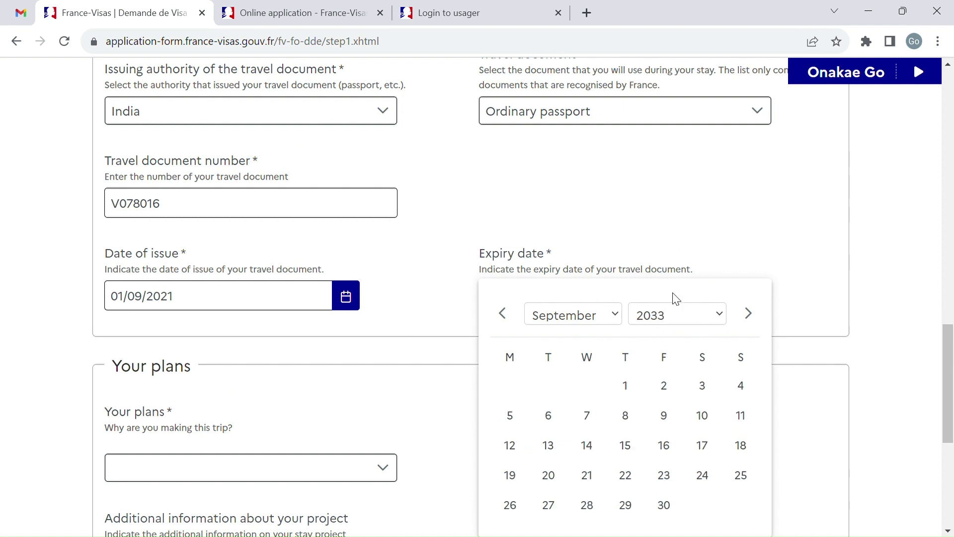
pyautogui.click(625, 386)
# Step: Set the trip plans to Tourism
pyautogui.scroll(-3, 481, 398)
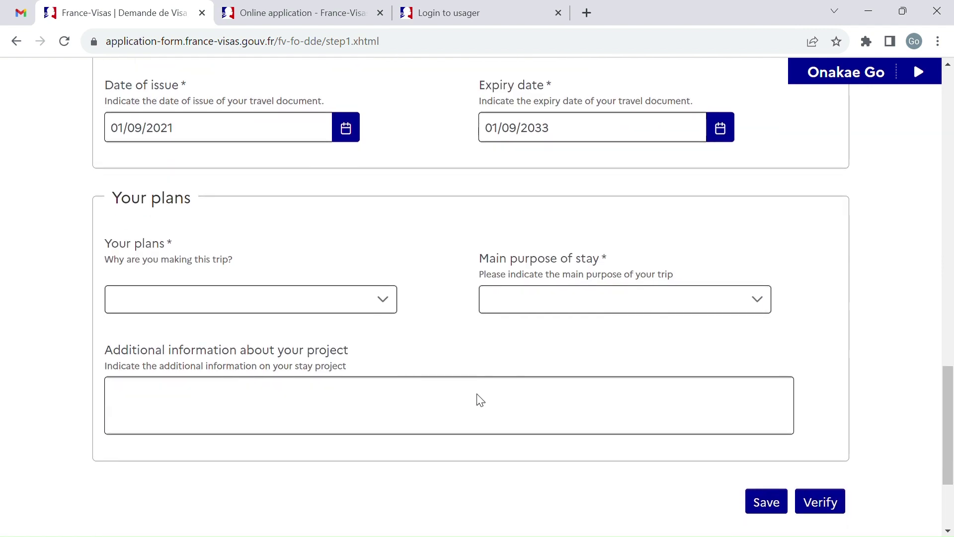
pyautogui.click(392, 299)
pyautogui.scroll(-2, 279, 410)
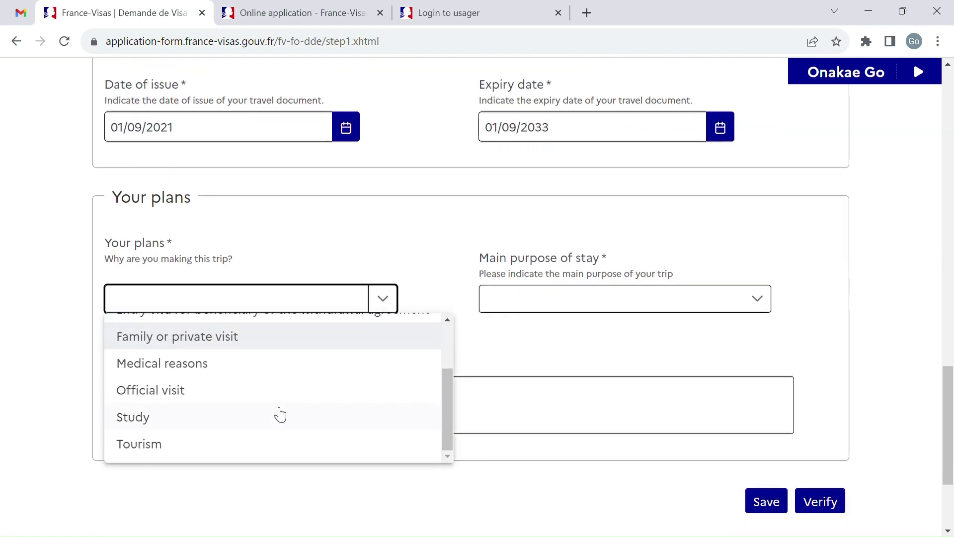
pyautogui.click(207, 444)
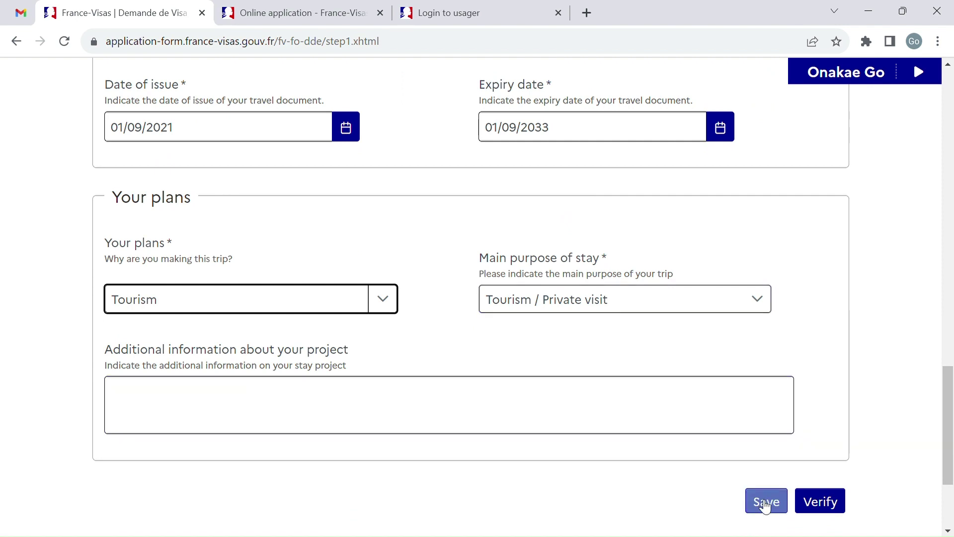
# Step: Verify the visa requirement, go to the next step, and confirm the passport number
pyautogui.click(813, 503)
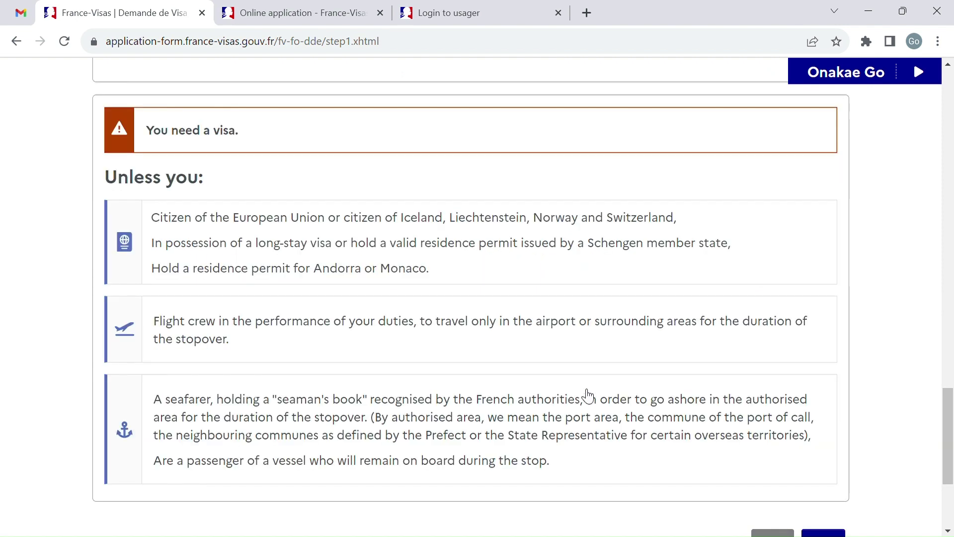
pyautogui.scroll(4, 586, 395)
pyautogui.scroll(1, 587, 395)
pyautogui.scroll(-6, 271, 401)
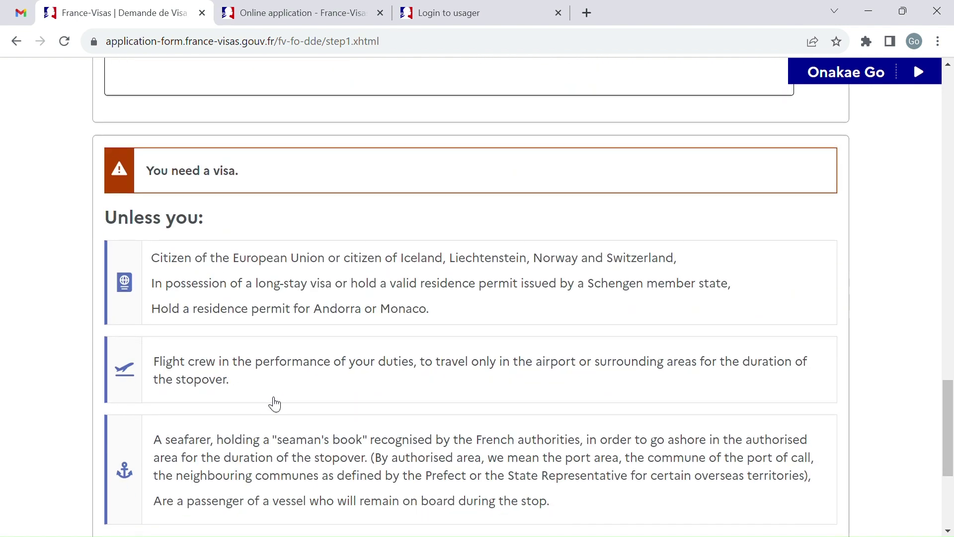
pyautogui.scroll(1, 211, 268)
pyautogui.scroll(-2, 465, 363)
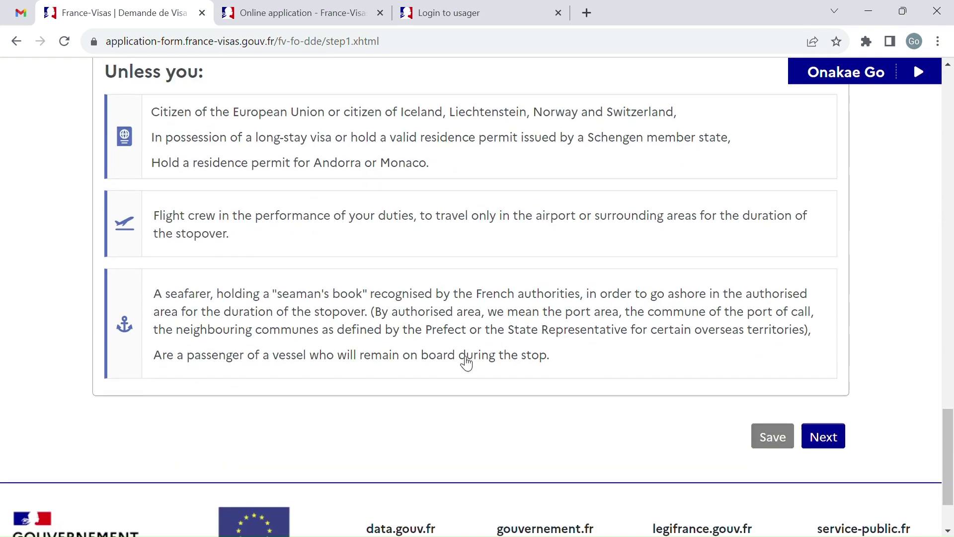
pyautogui.click(825, 423)
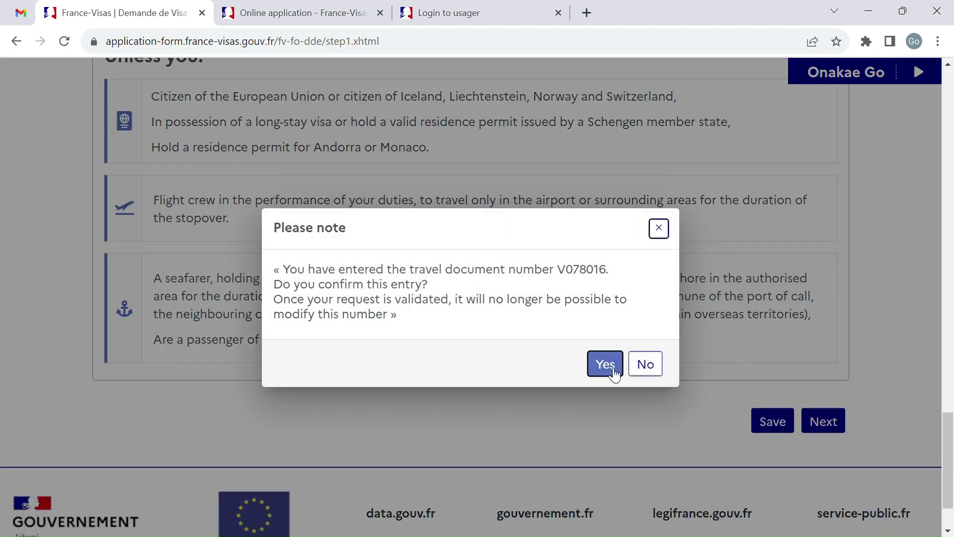
pyautogui.click(612, 367)
pyautogui.scroll(-5, 317, 274)
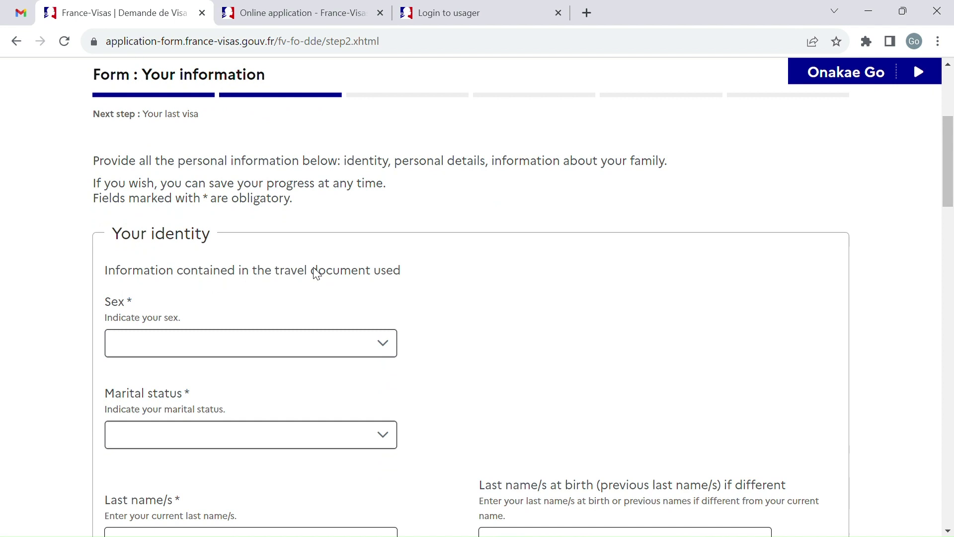
# Step: Set sex to Male and marital status to Single
pyautogui.click(357, 350)
pyautogui.click(266, 431)
pyautogui.scroll(-3, 335, 438)
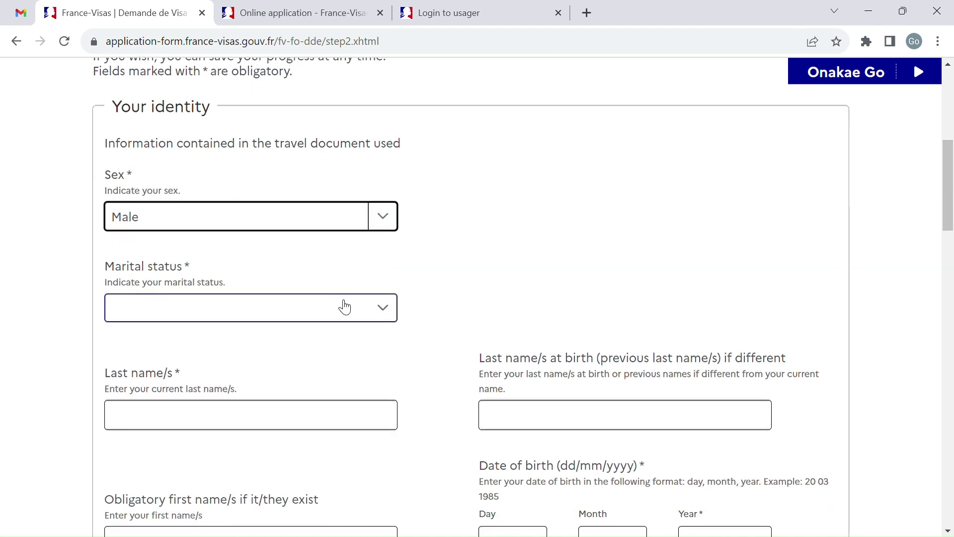
pyautogui.click(361, 310)
pyautogui.scroll(-2, 321, 453)
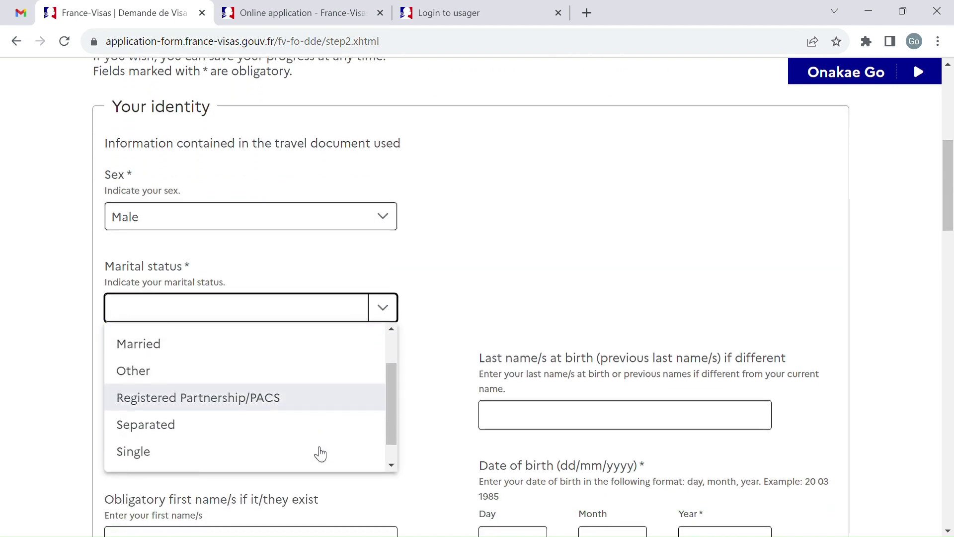
pyautogui.click(288, 455)
pyautogui.scroll(-2, 361, 402)
pyautogui.scroll(-1, 361, 402)
# Step: Fill in the applicant's last name and move to the first name field
pyautogui.click(285, 283)
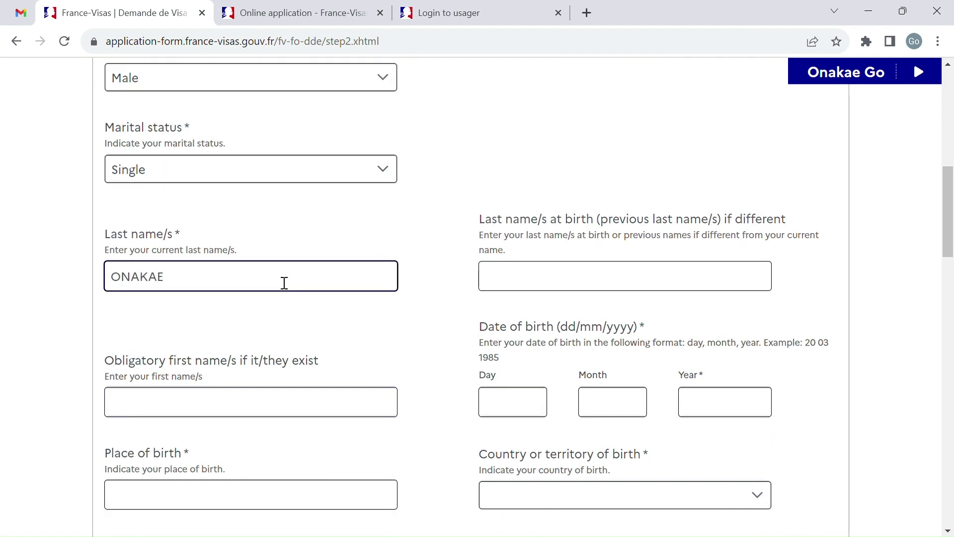
pyautogui.scroll(-3, 347, 330)
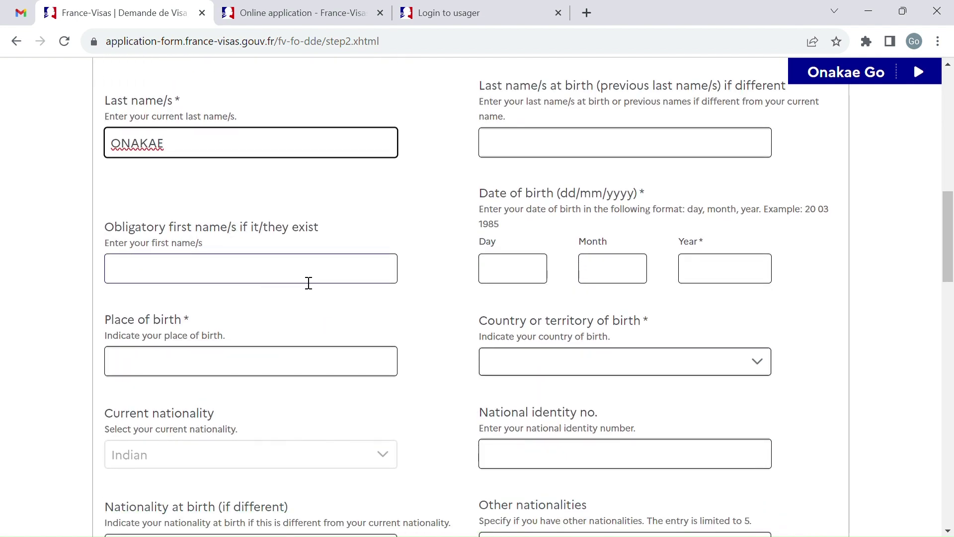
pyautogui.click(309, 283)
pyautogui.scroll(-1, 309, 283)
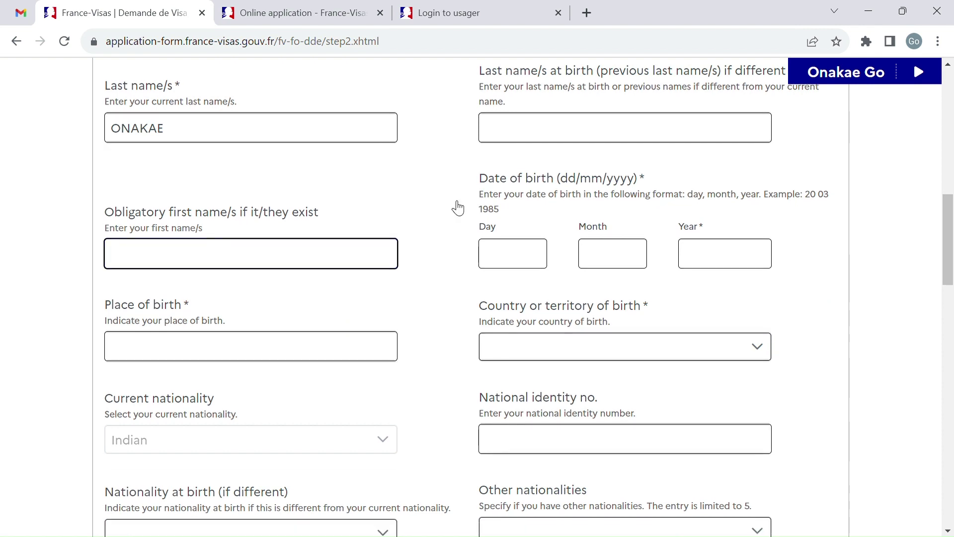
# Step: Enter the date of birth as 01/01/1990
pyautogui.click(533, 256)
pyautogui.write('01')
pyautogui.press('Tab')
pyautogui.write('01')
pyautogui.press('Tab')
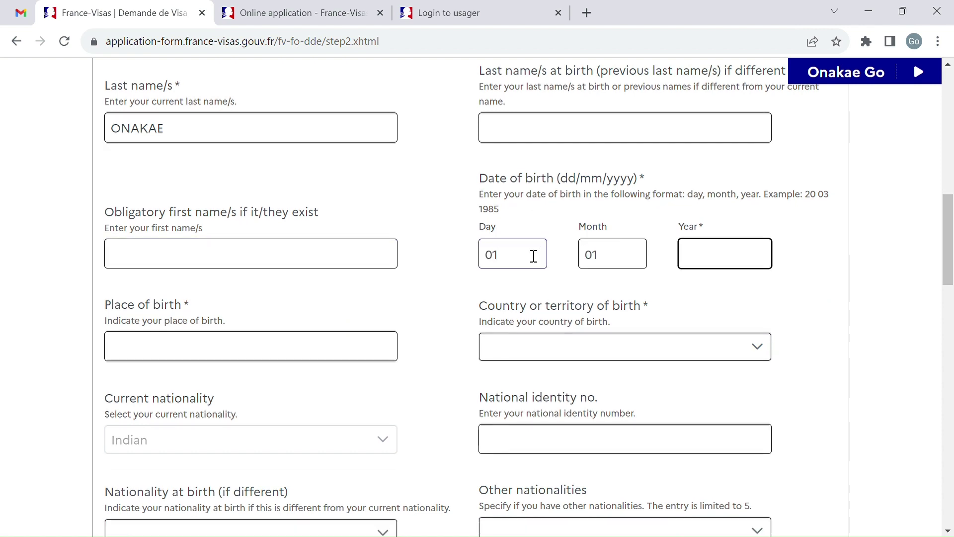
pyautogui.write('1990')
pyautogui.scroll(-2, 533, 256)
# Step: Set the place of birth to MUMBAI and the country of birth to India
pyautogui.click(299, 250)
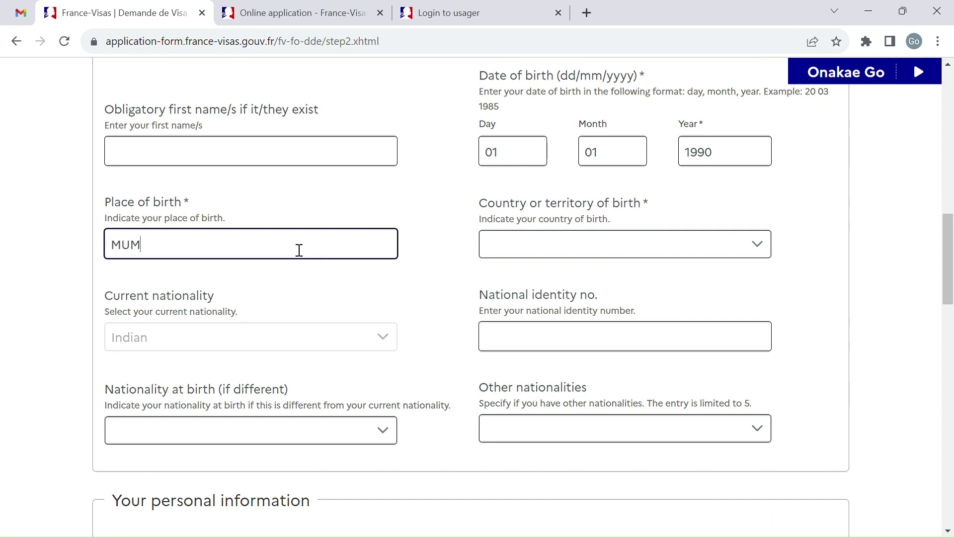
pyautogui.press('Tab')
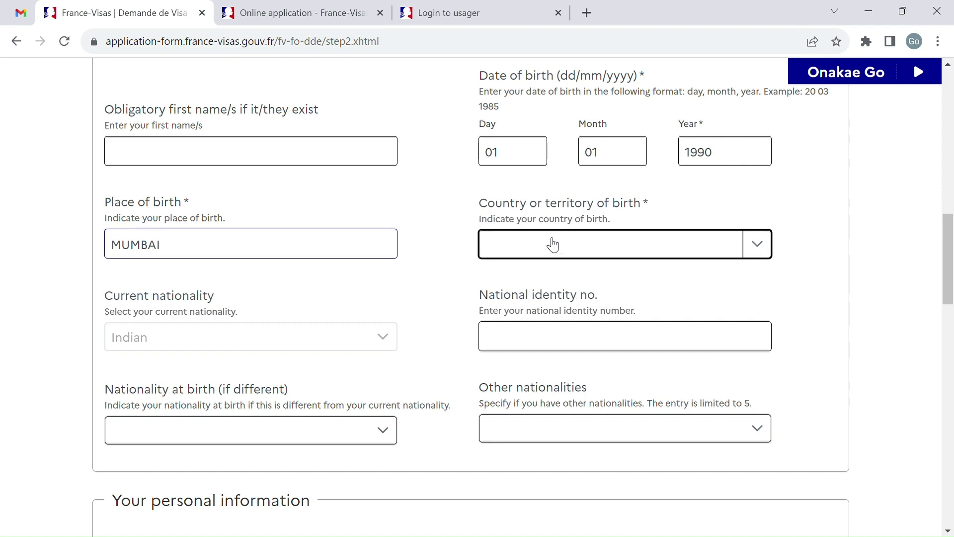
pyautogui.click(553, 245)
pyautogui.write('india')
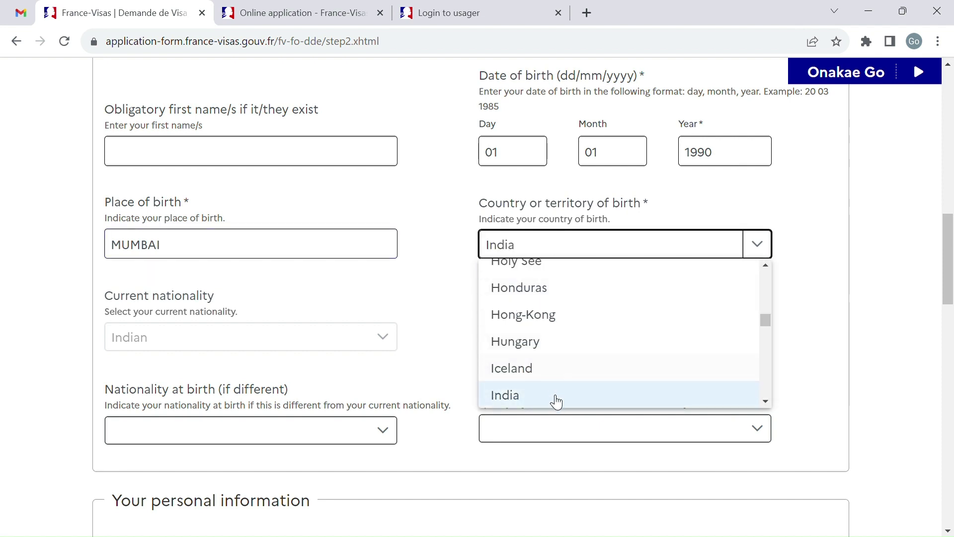
pyautogui.click(555, 397)
pyautogui.scroll(-3, 386, 329)
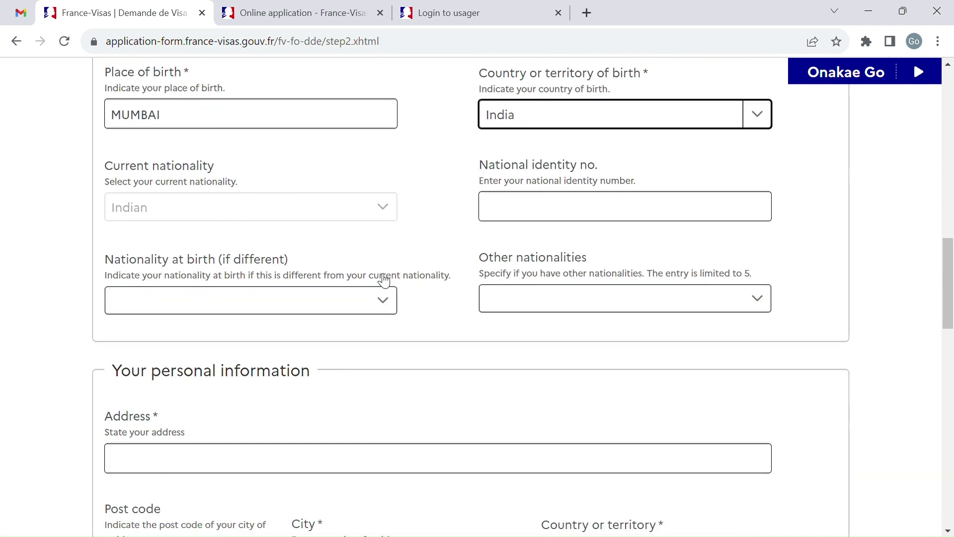
# Step: Enter the home street address and move on to the post code
pyautogui.scroll(-2, 384, 281)
pyautogui.scroll(-4, 507, 239)
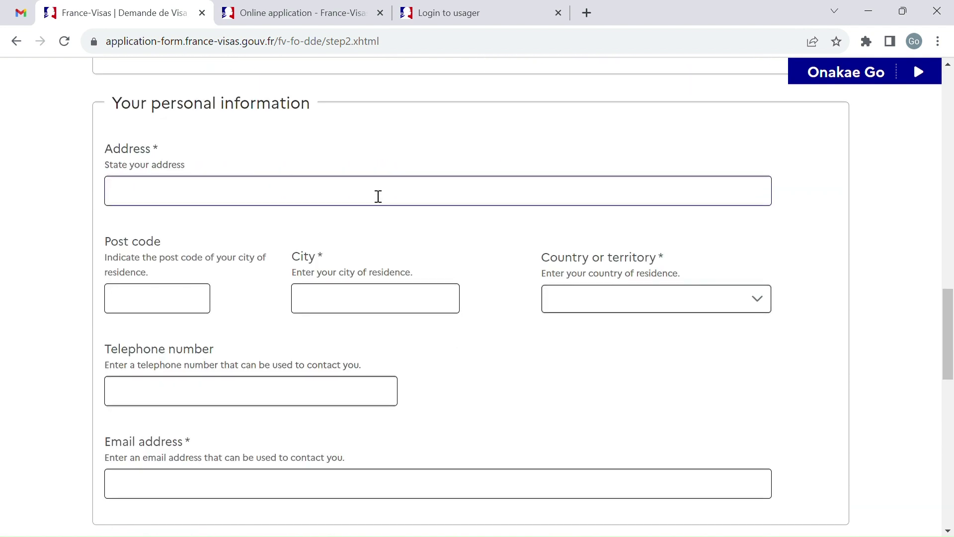
pyautogui.click(378, 196)
pyautogui.scroll(-1, 377, 195)
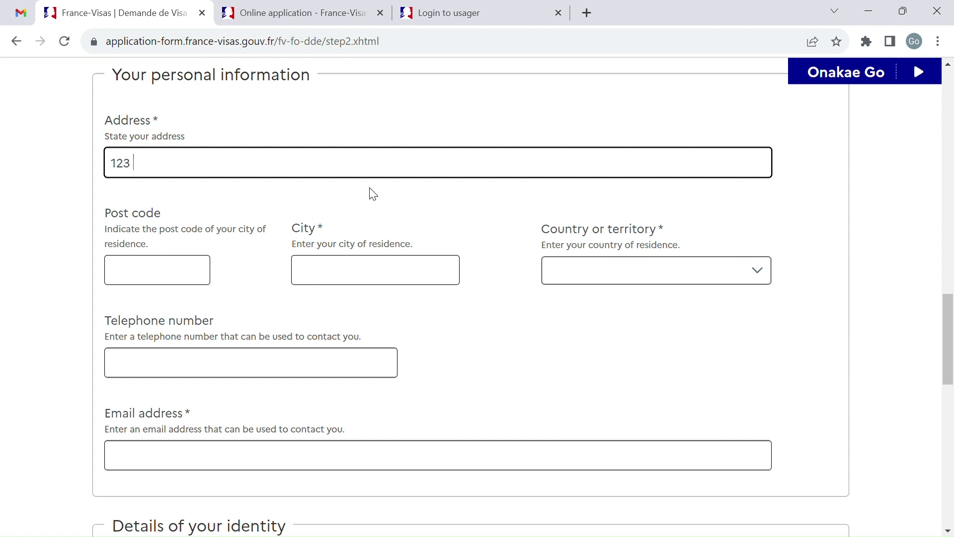
pyautogui.write('123 FLAT')
pyautogui.scroll(-1, 373, 194)
pyautogui.click(189, 227)
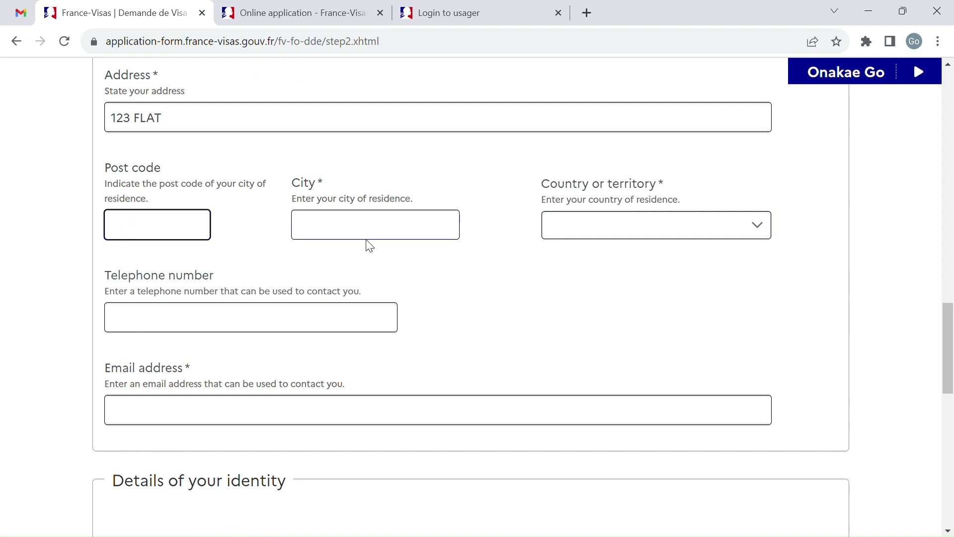
# Step: Set the city of residence to LONDON and the country to United Kingdom
pyautogui.click(392, 229)
pyautogui.write('LONDON')
pyautogui.scroll(-1, 393, 229)
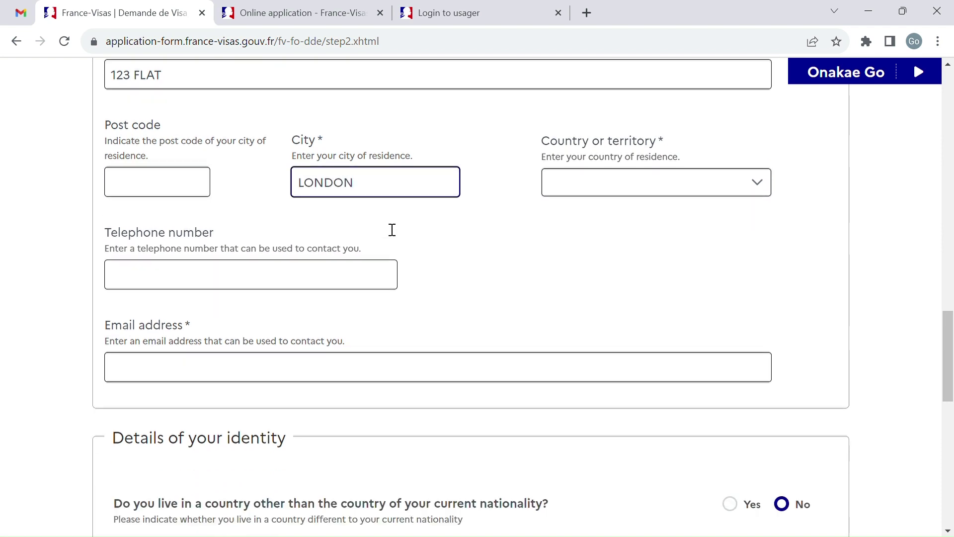
pyautogui.click(727, 164)
pyautogui.write('i')
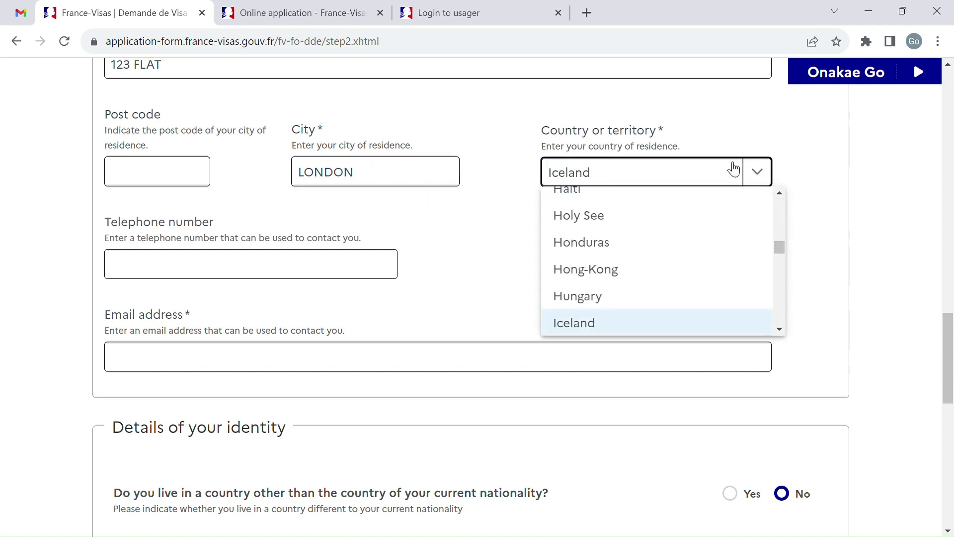
pyautogui.write('un')
pyautogui.scroll(-3, 661, 268)
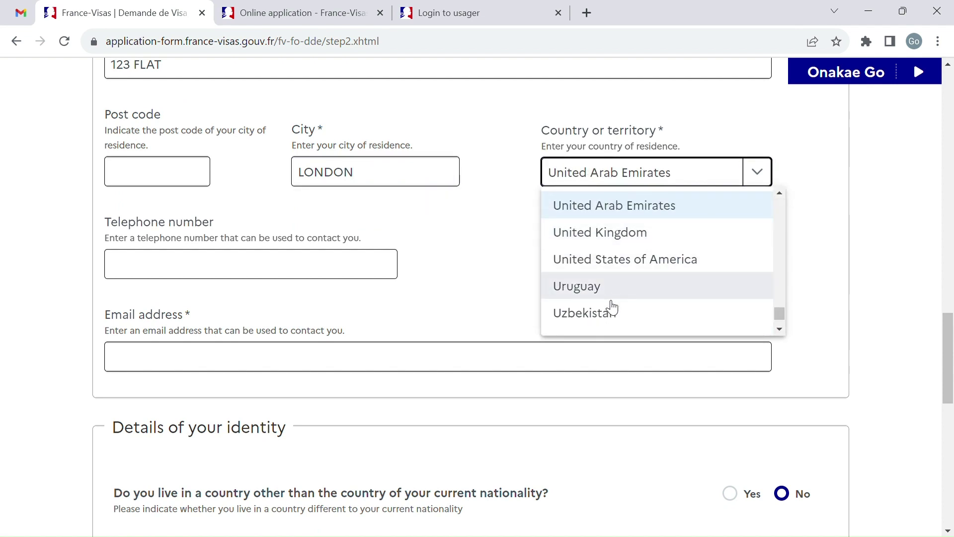
pyautogui.click(651, 235)
pyautogui.scroll(-5, 551, 294)
pyautogui.scroll(2, 539, 311)
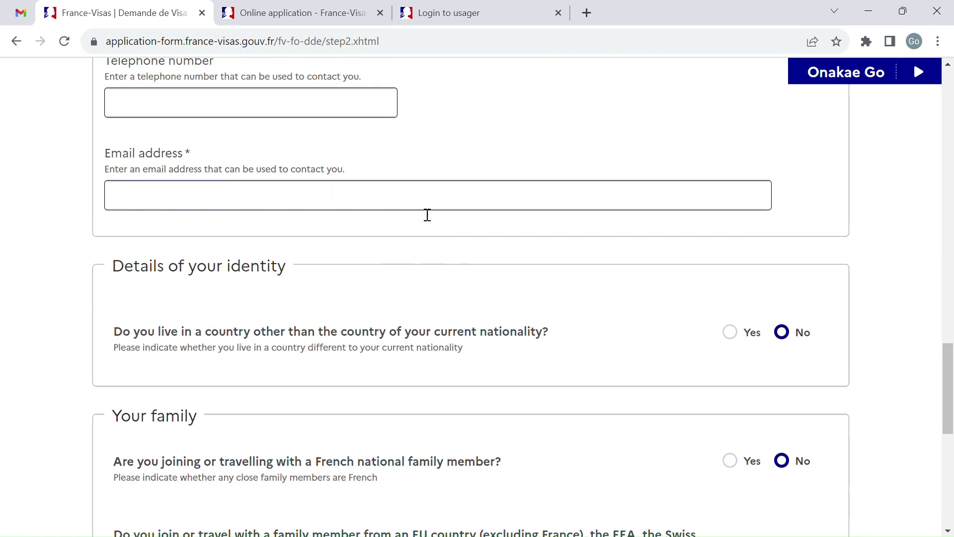
# Step: Paste the contact e-mail address
pyautogui.click(430, 198)
pyautogui.hotkey('ctrl', 'v')
pyautogui.scroll(-3, 448, 276)
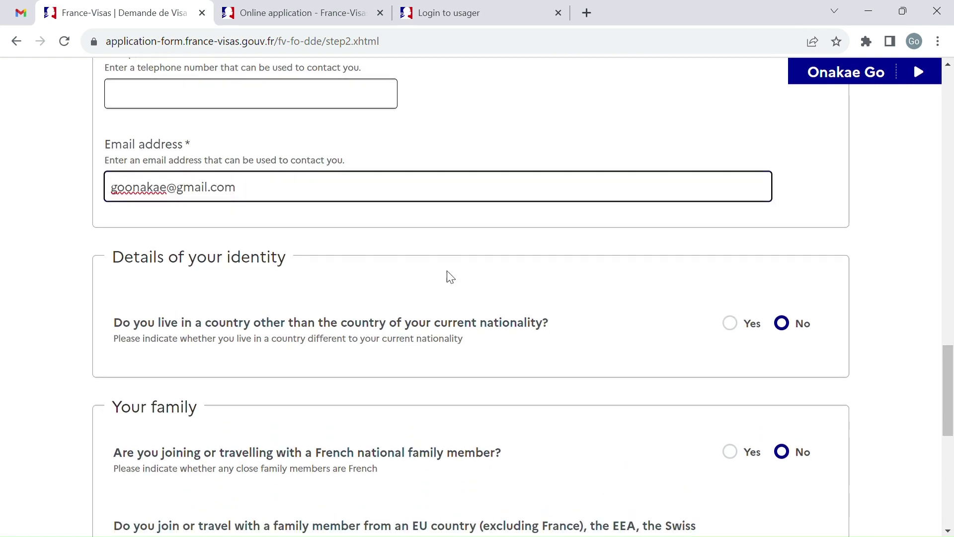
pyautogui.scroll(-1, 500, 228)
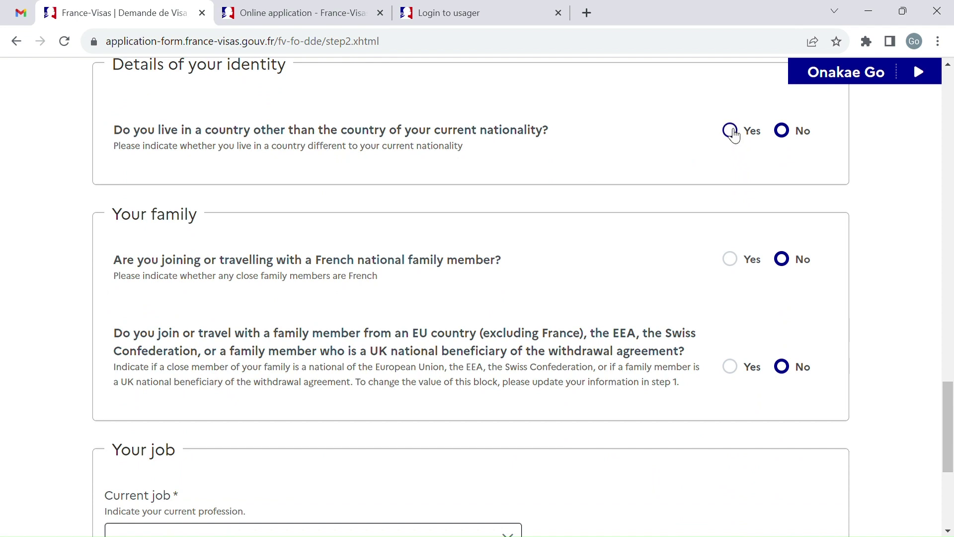
pyautogui.scroll(-1, 683, 249)
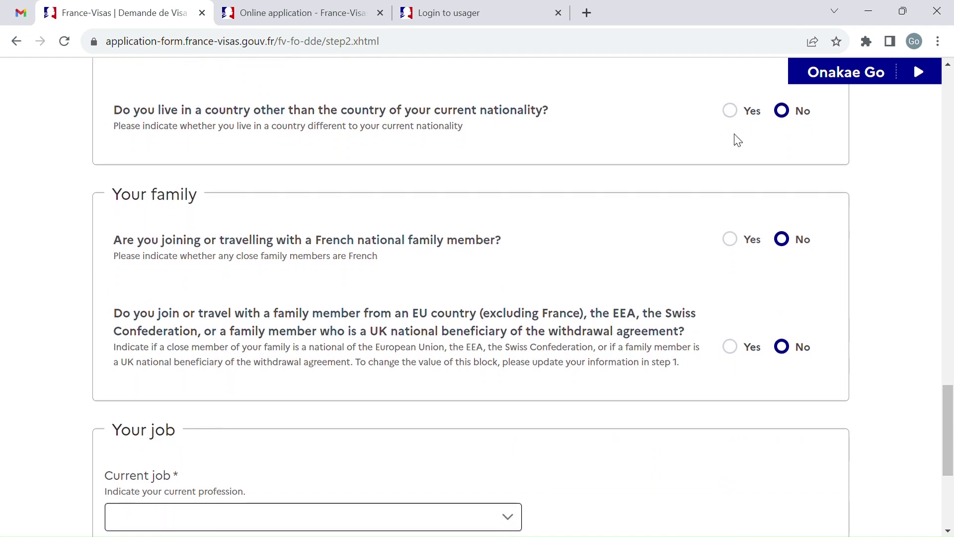
# Step: Answer Yes to living outside the nationality country and open the residence permit date fields
pyautogui.click(739, 118)
pyautogui.scroll(5, 667, 196)
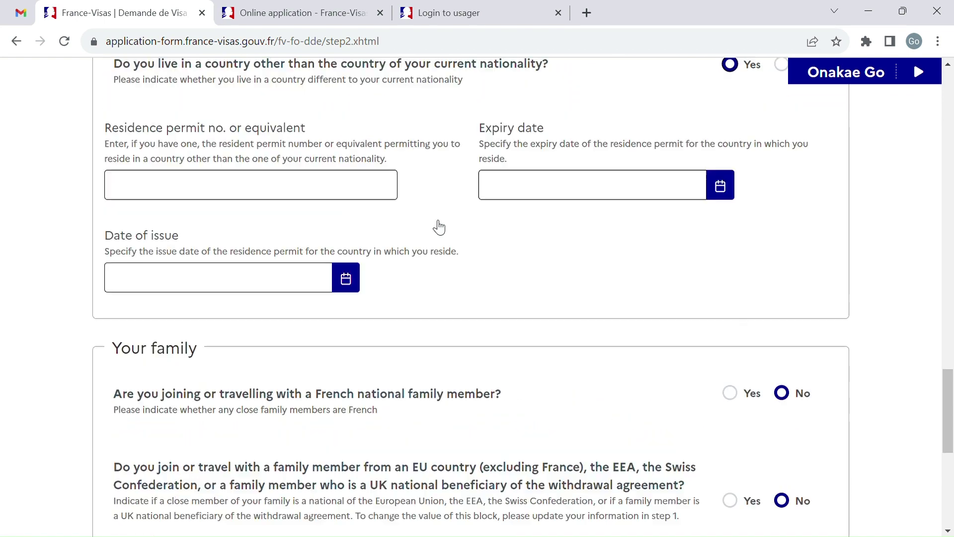
pyautogui.click(309, 263)
pyautogui.click(532, 258)
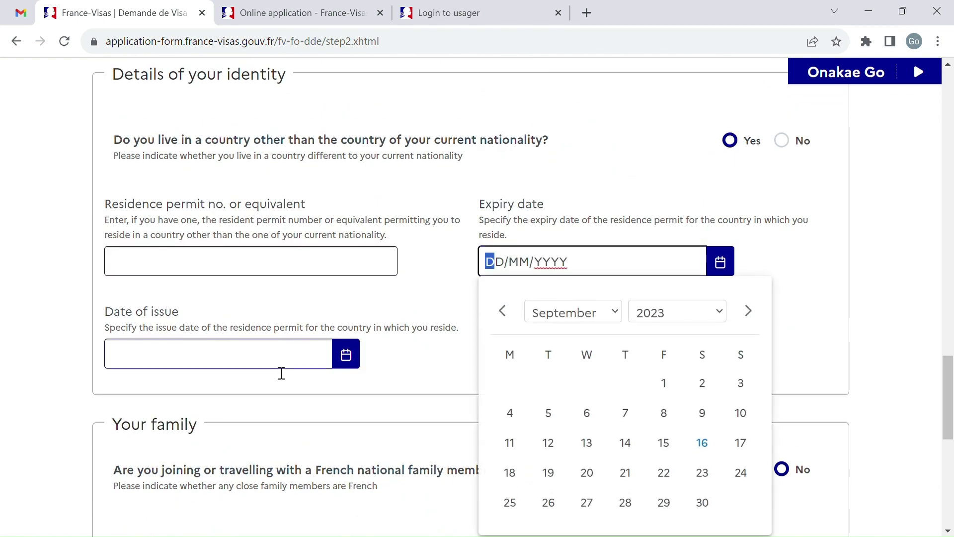
pyautogui.click(281, 365)
pyautogui.click(91, 347)
pyautogui.scroll(-4, 399, 415)
pyautogui.scroll(-2, 400, 415)
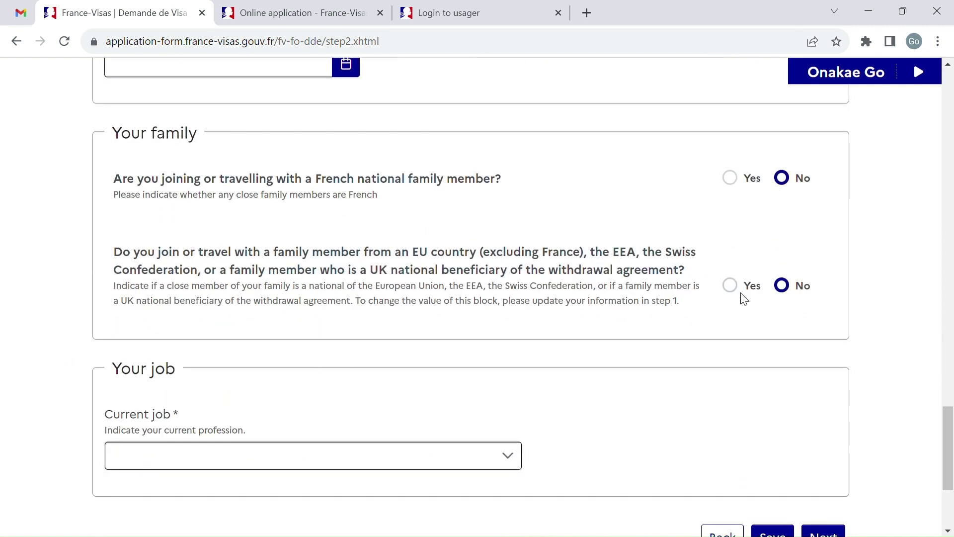
pyautogui.scroll(-4, 439, 297)
# Step: Set the current job to Computer engineer in the Financial activities and insurance sector
pyautogui.click(398, 284)
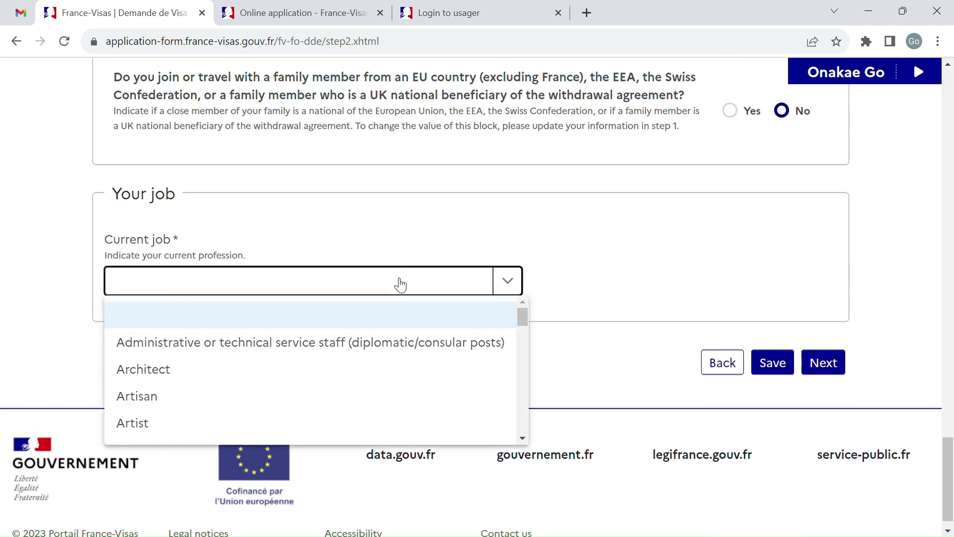
pyautogui.scroll(-5, 384, 387)
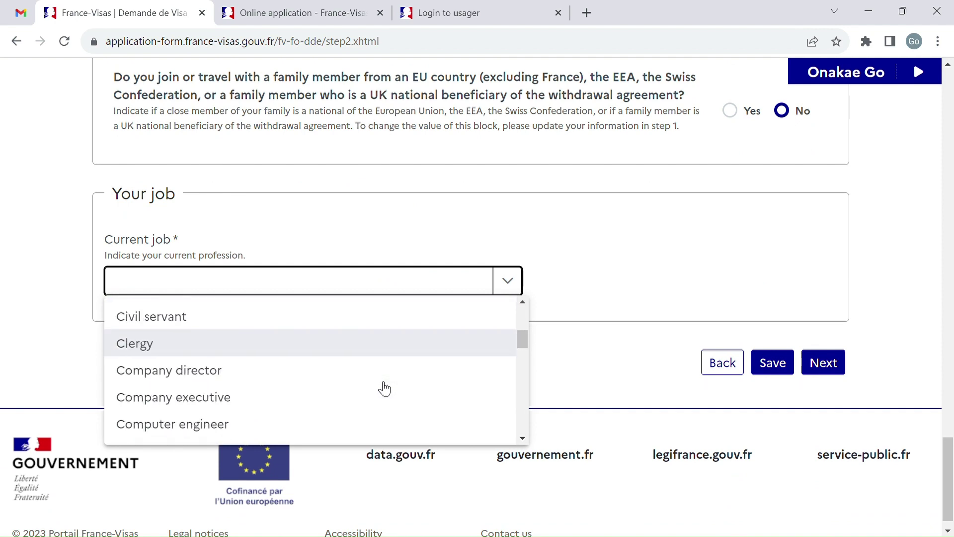
pyautogui.click(356, 377)
pyautogui.scroll(-2, 447, 367)
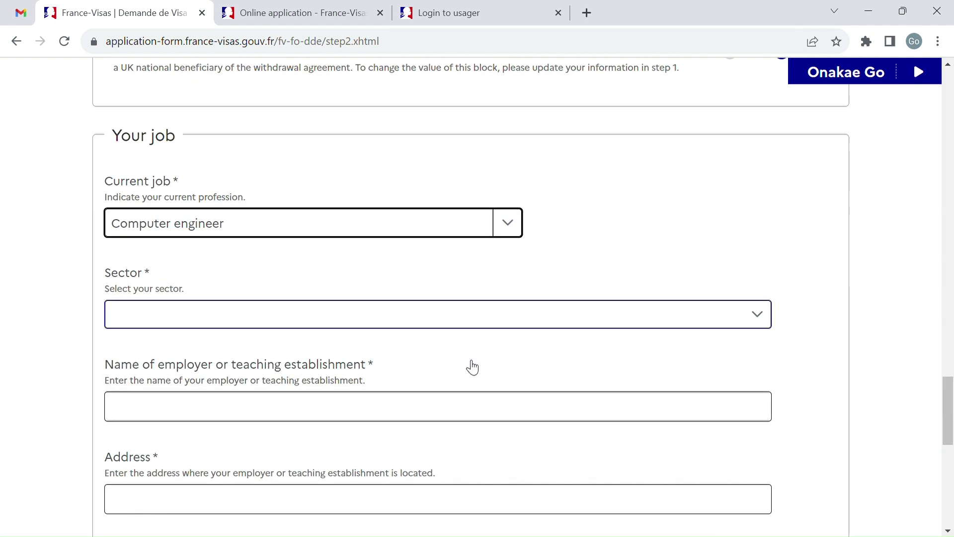
pyautogui.click(413, 298)
pyautogui.scroll(-3, 390, 420)
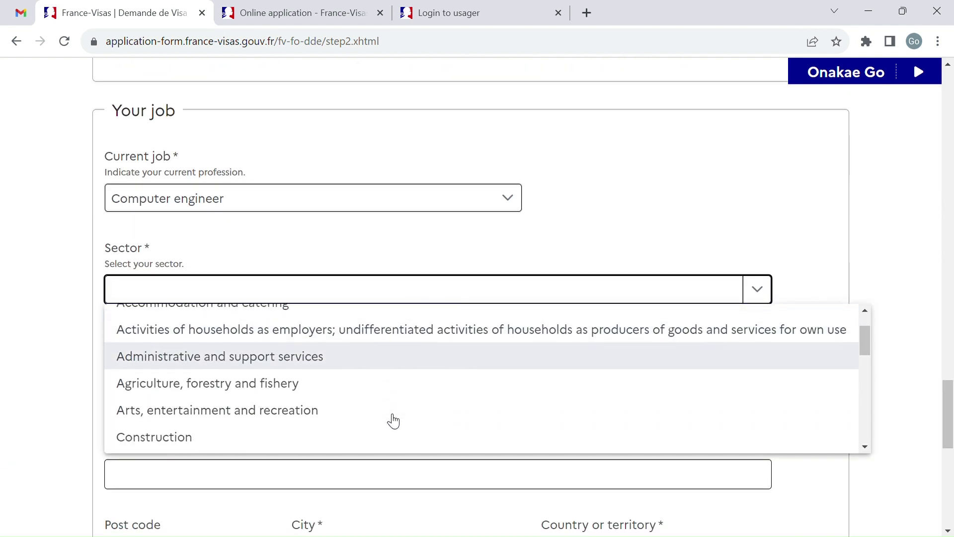
pyautogui.scroll(-4, 393, 421)
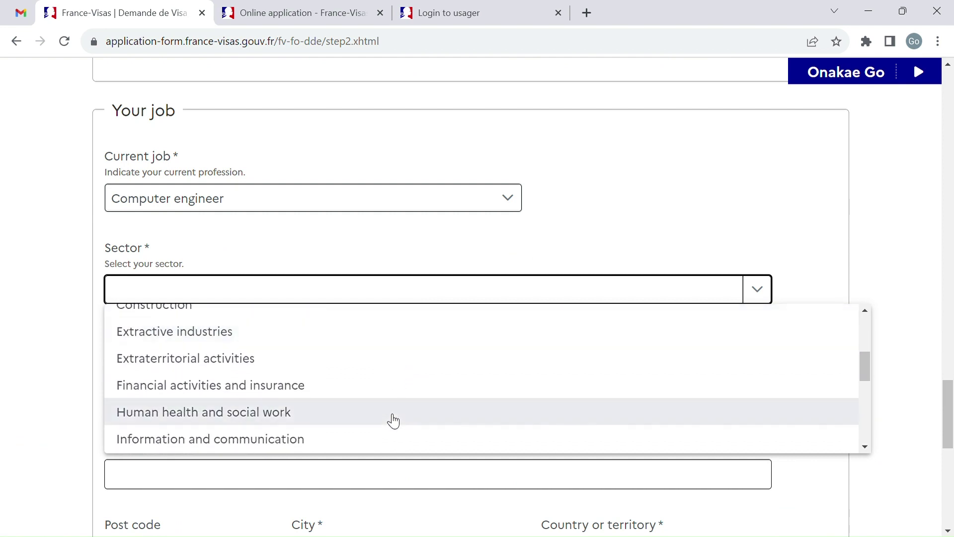
pyautogui.click(398, 381)
# Step: Enter employer name ABC, the employer's address, and city LONDON
pyautogui.scroll(-1, 400, 393)
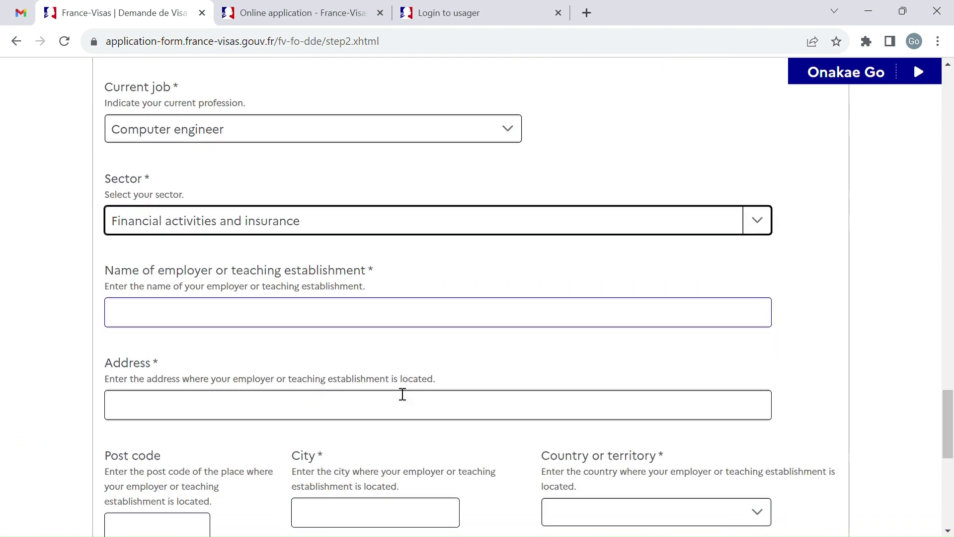
pyautogui.click(398, 318)
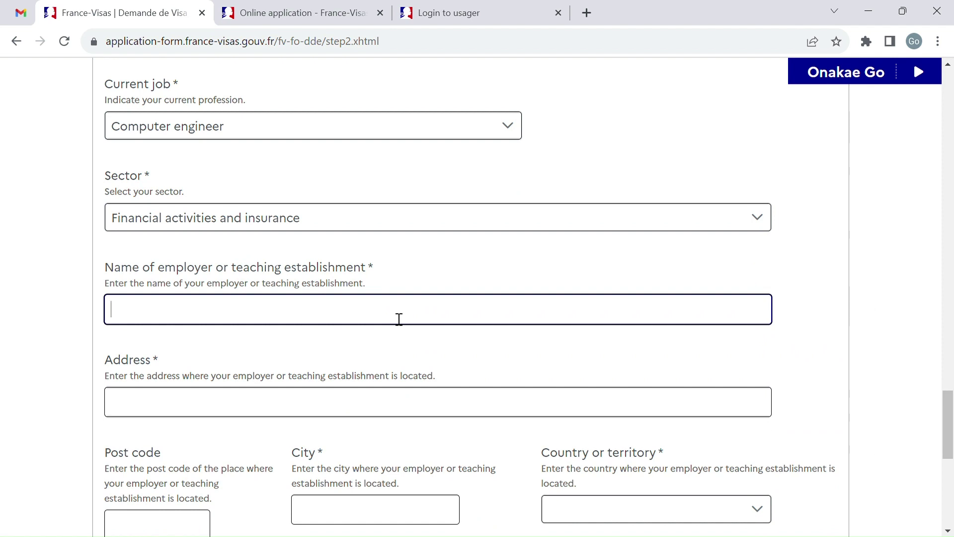
pyautogui.write('ABC')
pyautogui.scroll(-1, 399, 319)
pyautogui.click(369, 319)
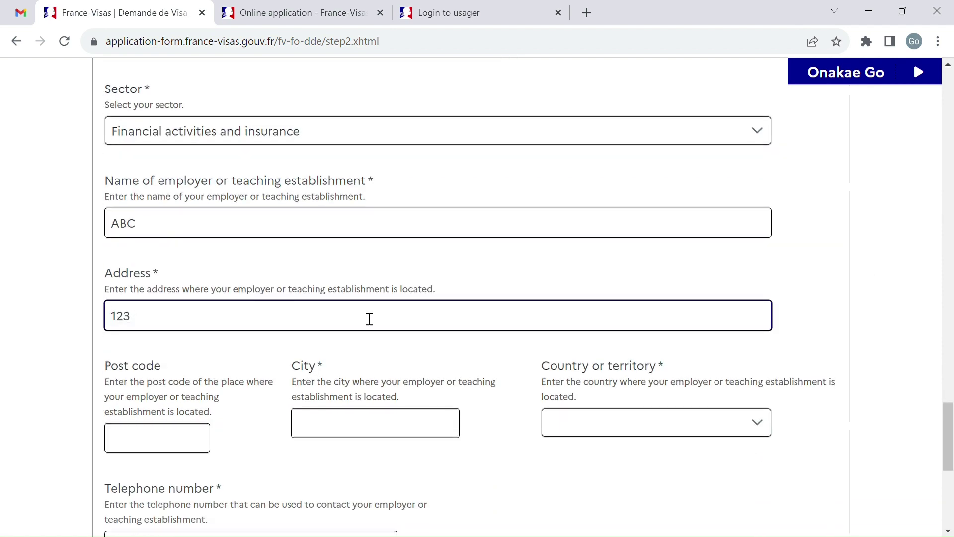
pyautogui.write('123 FLAT')
pyautogui.scroll(-2, 370, 318)
pyautogui.click(395, 300)
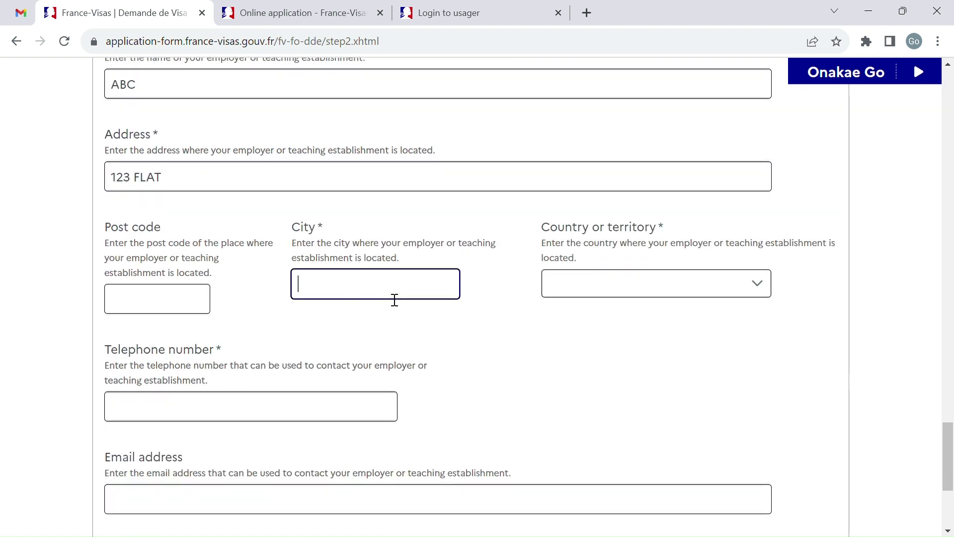
pyautogui.press('Tab')
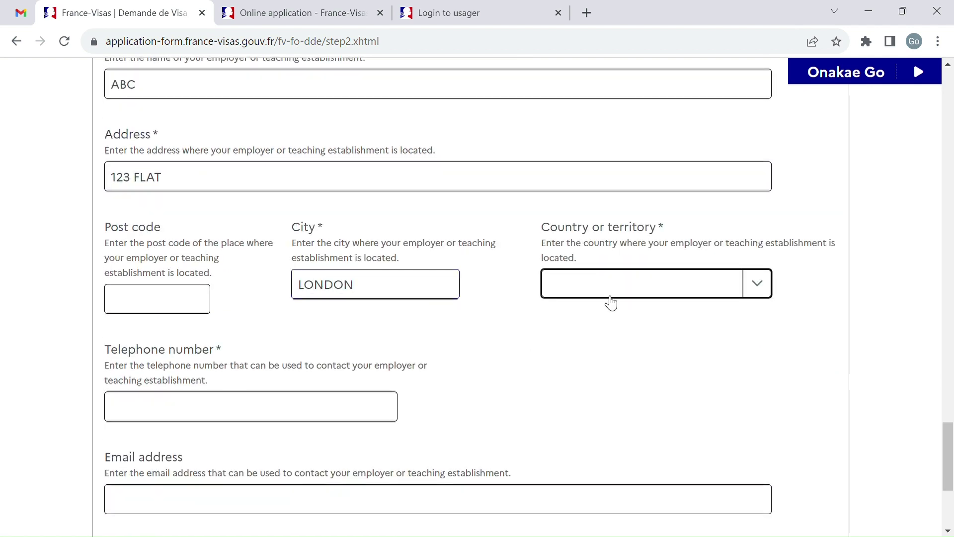
# Step: Set the employer's country to United Kingdom and telephone number to 0
pyautogui.click(662, 284)
pyautogui.write('uni')
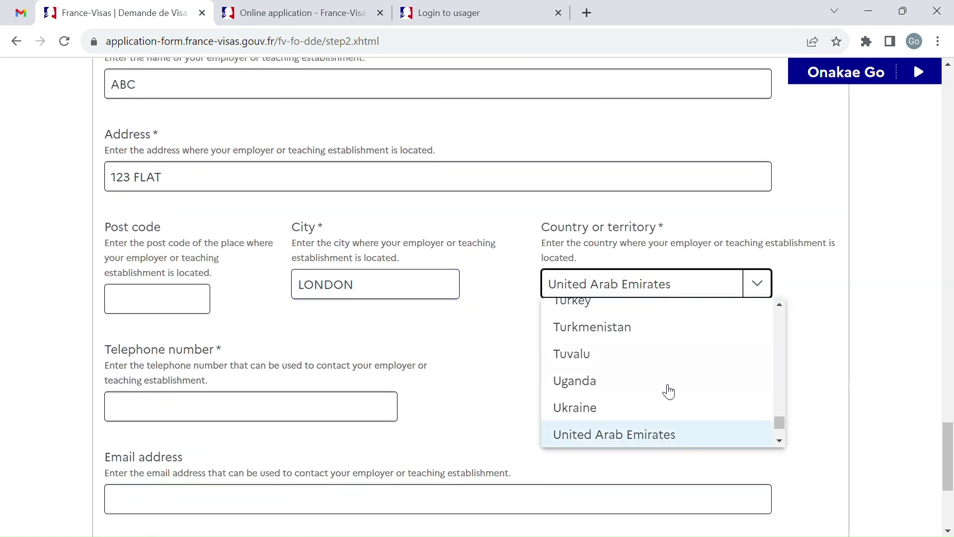
pyautogui.scroll(-1, 668, 392)
pyautogui.click(648, 387)
pyautogui.scroll(-2, 543, 366)
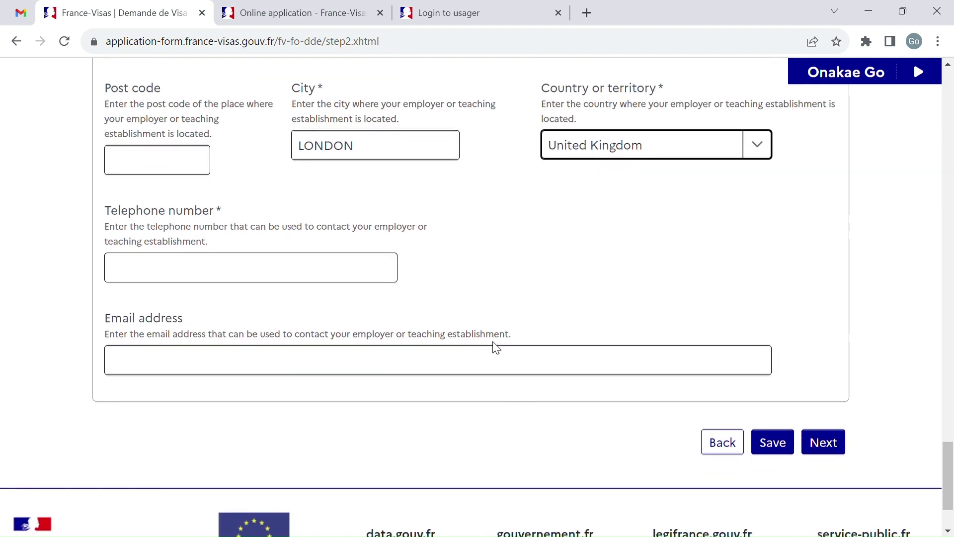
pyautogui.click(382, 284)
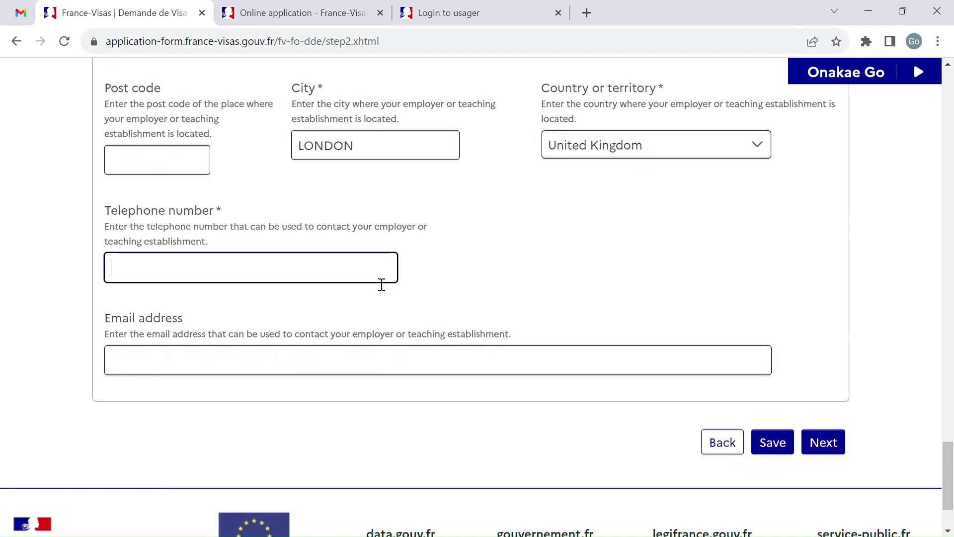
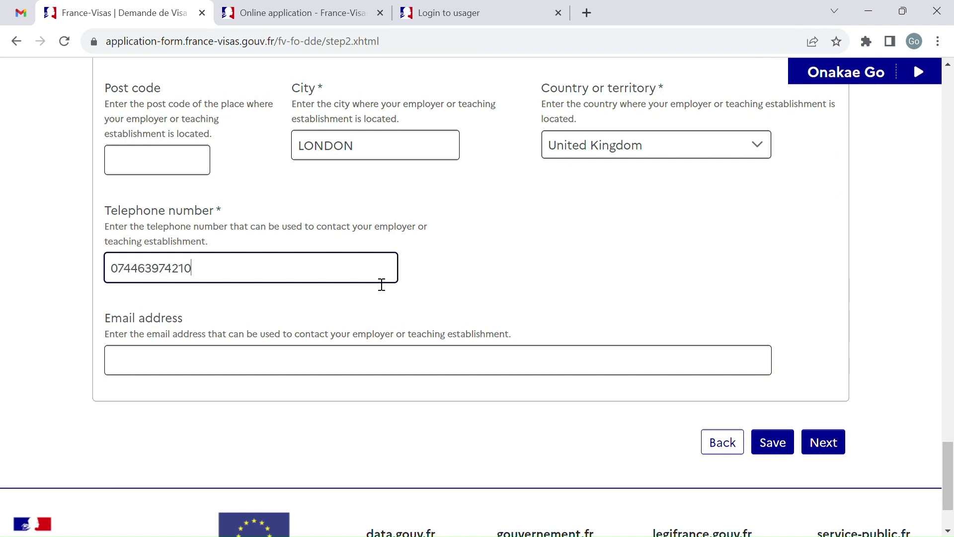
# Step: Paste the employer's e-mail address and move on to Step 4, Your stay
pyautogui.scroll(-2, 381, 285)
pyautogui.click(466, 273)
pyautogui.hotkey('ctrl', 'v')
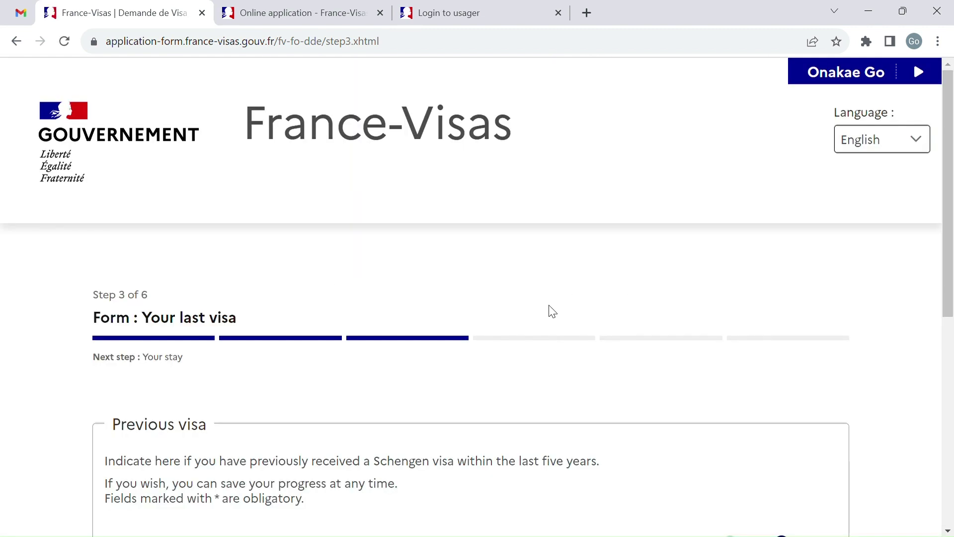
pyautogui.scroll(-5, 552, 311)
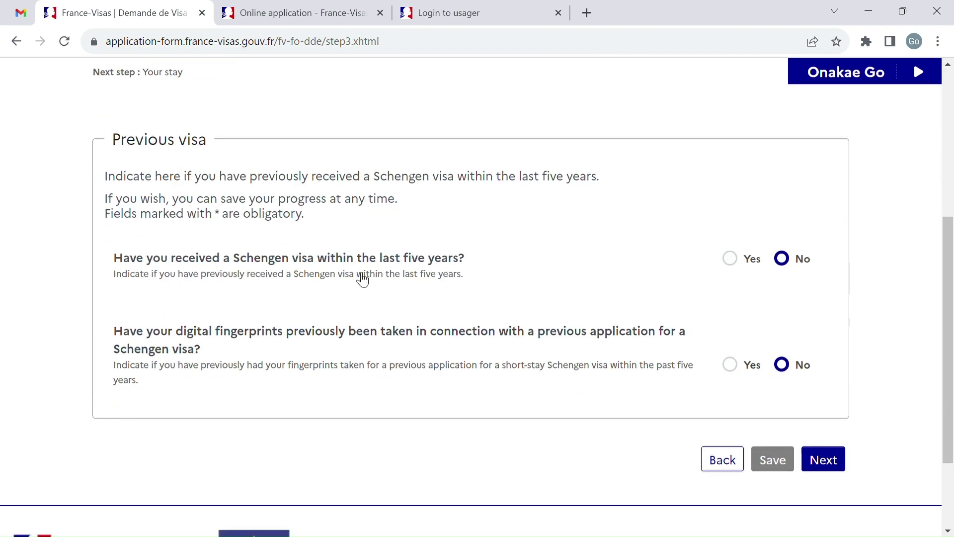
pyautogui.scroll(-2, 363, 280)
pyautogui.scroll(-1, 800, 278)
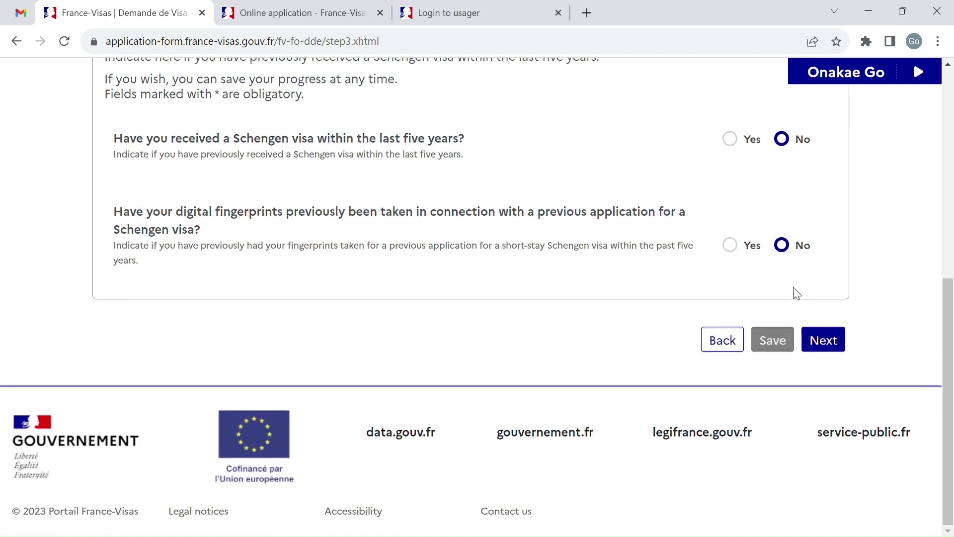
pyautogui.click(835, 345)
# Step: Set arrival date 20/10/2023 and departure date 27/10/2023 from the calendars
pyautogui.scroll(-4, 100, 273)
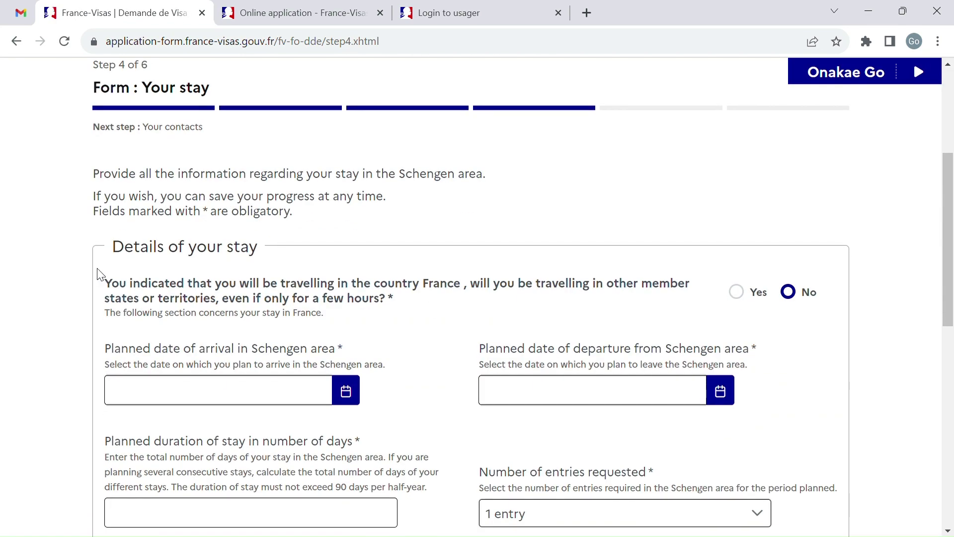
pyautogui.click(343, 283)
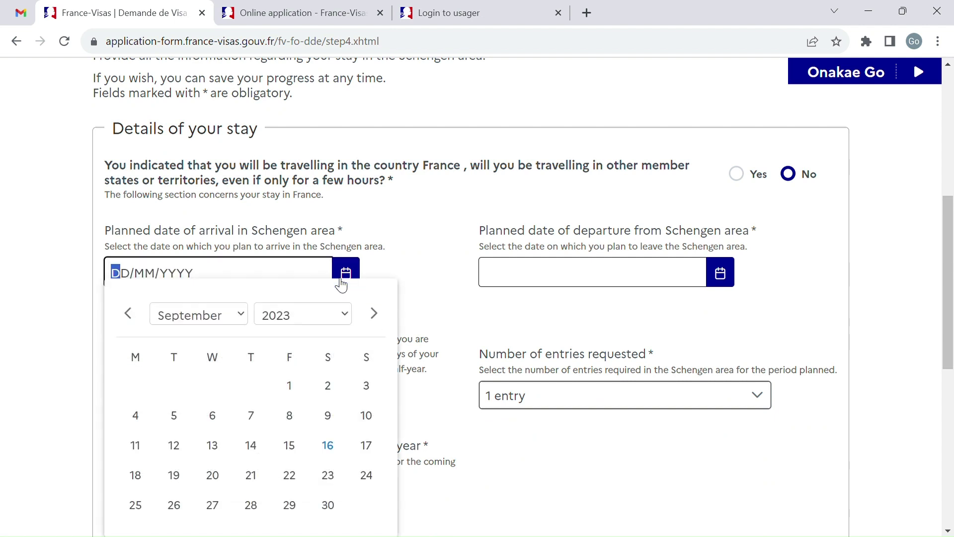
pyautogui.click(382, 313)
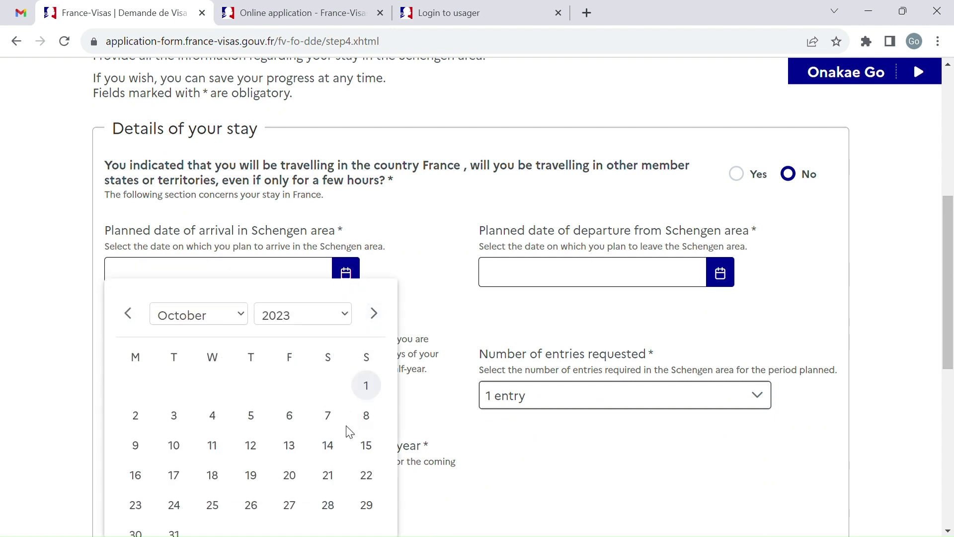
pyautogui.click(293, 478)
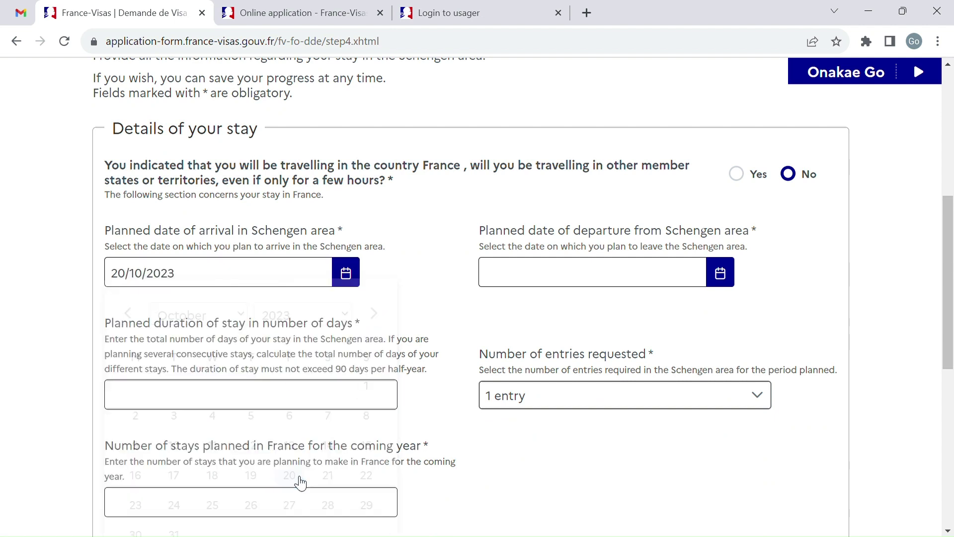
pyautogui.click(720, 275)
pyautogui.click(756, 319)
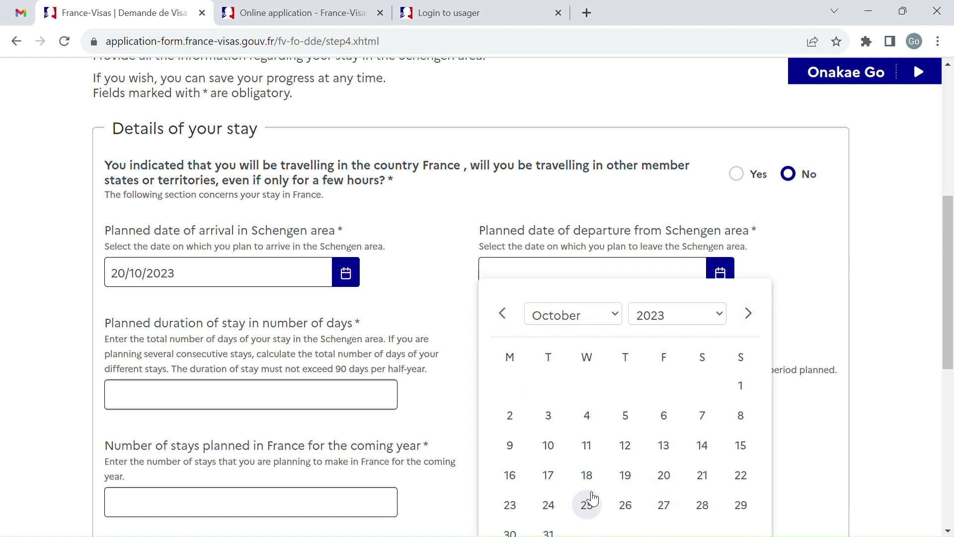
pyautogui.scroll(-1, 562, 381)
pyautogui.click(723, 202)
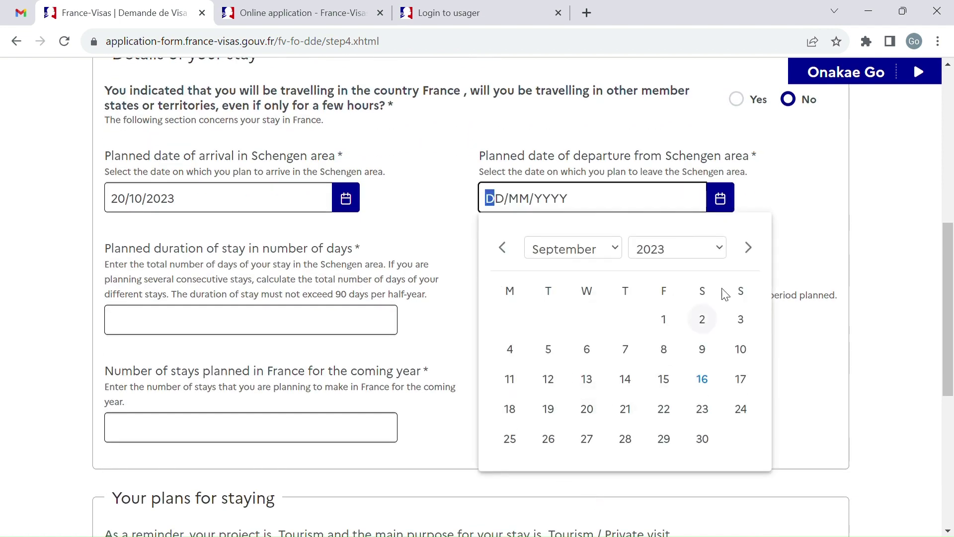
pyautogui.click(750, 248)
pyautogui.click(664, 438)
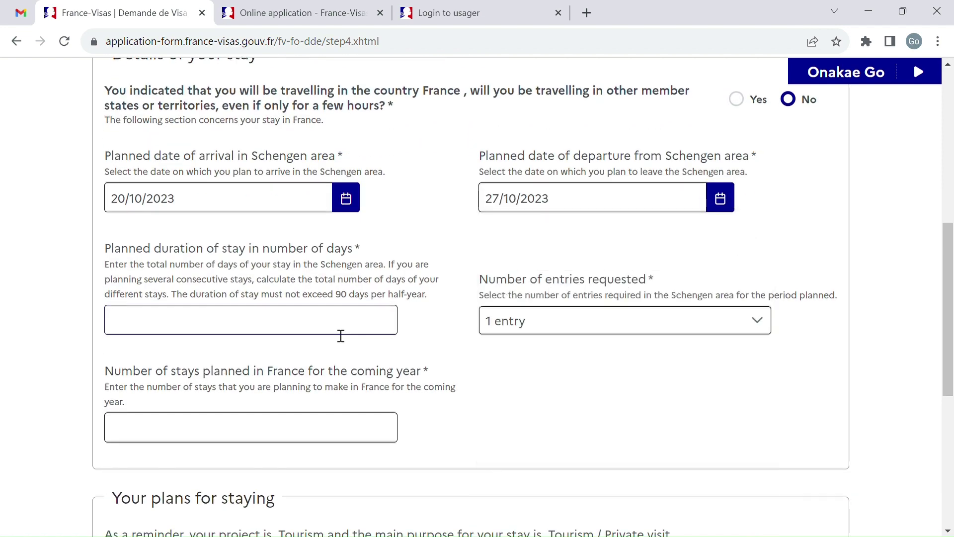
# Step: Enter 0 days and 0 stays, request Multiple entries, and choose Tourism as second purpose, then continue
pyautogui.click(305, 323)
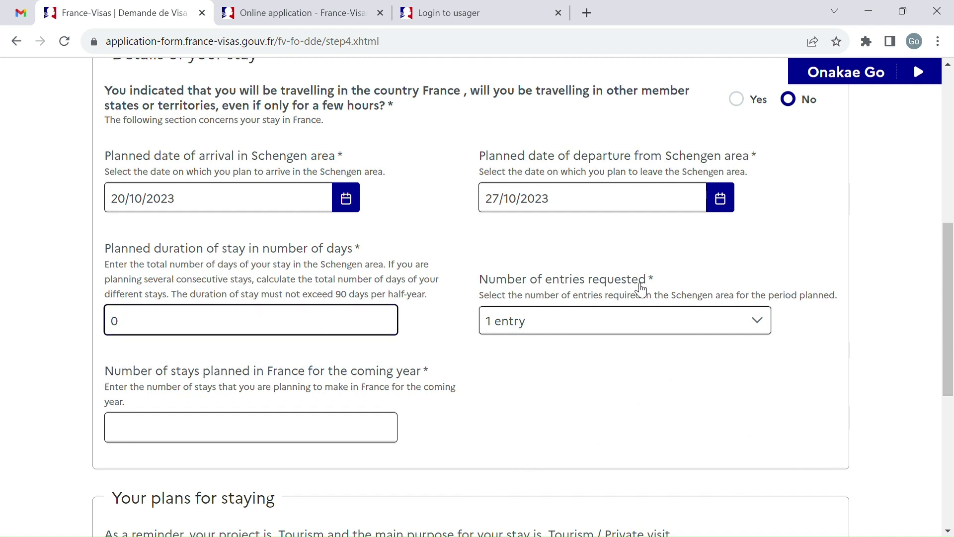
pyautogui.click(651, 331)
pyautogui.click(598, 390)
pyautogui.scroll(-2, 594, 388)
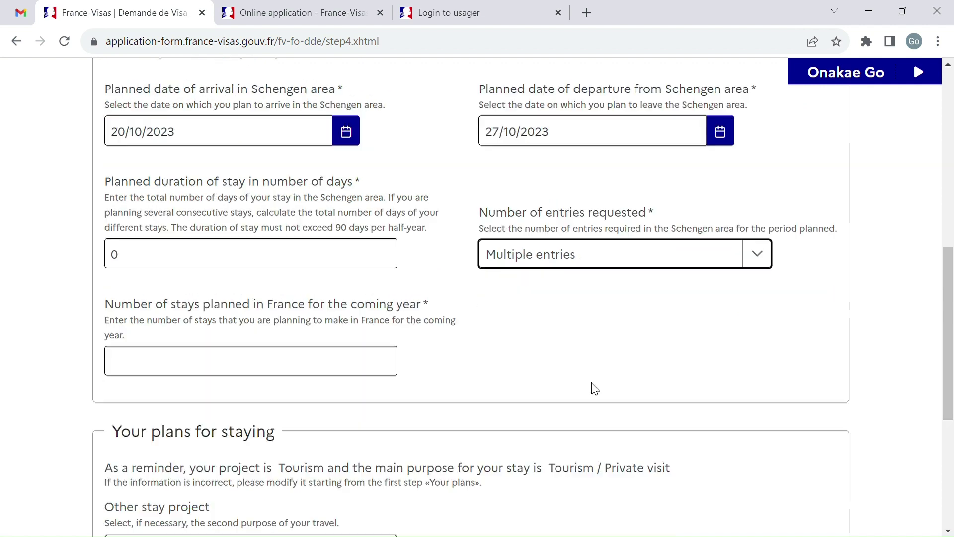
pyautogui.click(250, 339)
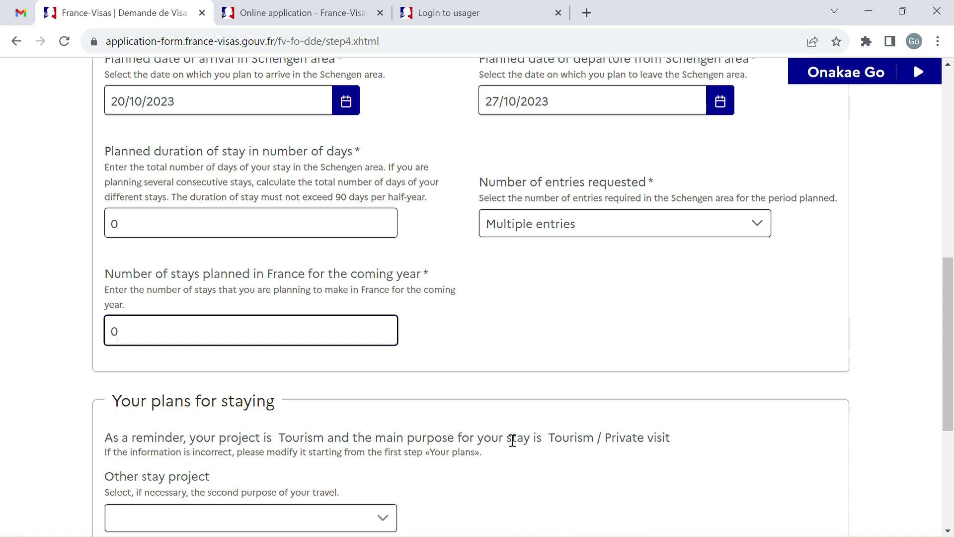
pyautogui.scroll(-4, 424, 370)
pyautogui.click(385, 321)
pyautogui.scroll(-3, 273, 443)
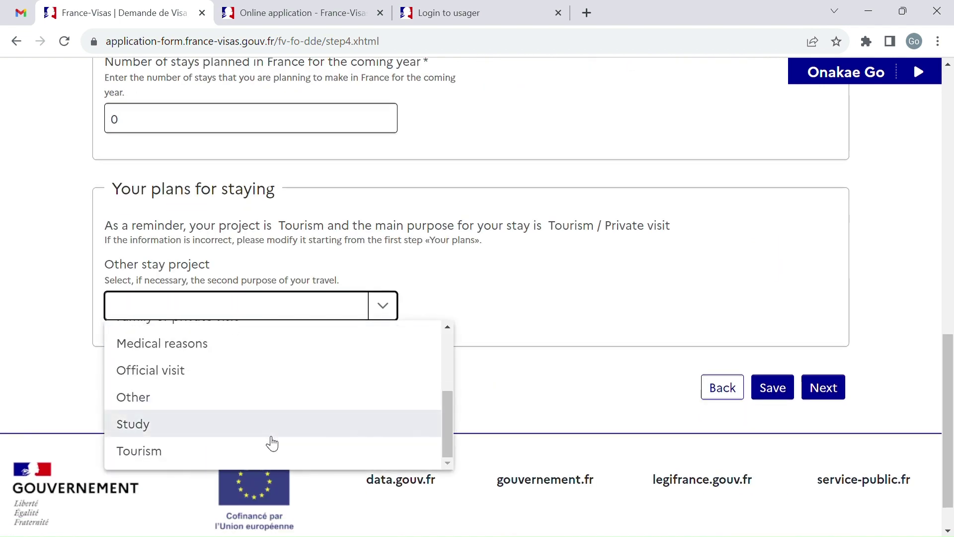
pyautogui.click(258, 450)
pyautogui.click(824, 389)
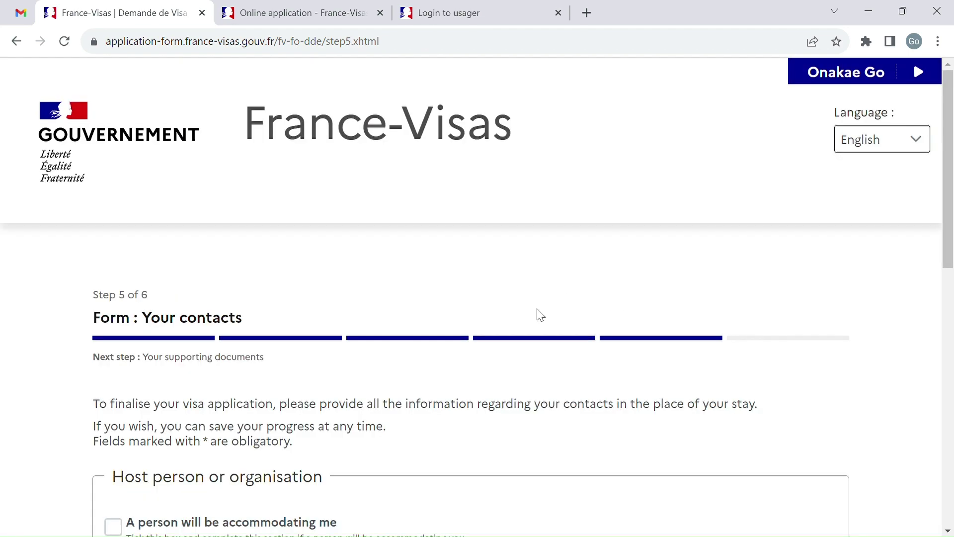
# Step: Tick 'My hotel or place of accommodation' and enter hotel name ABC
pyautogui.scroll(-5, 401, 280)
pyautogui.scroll(-2, 305, 257)
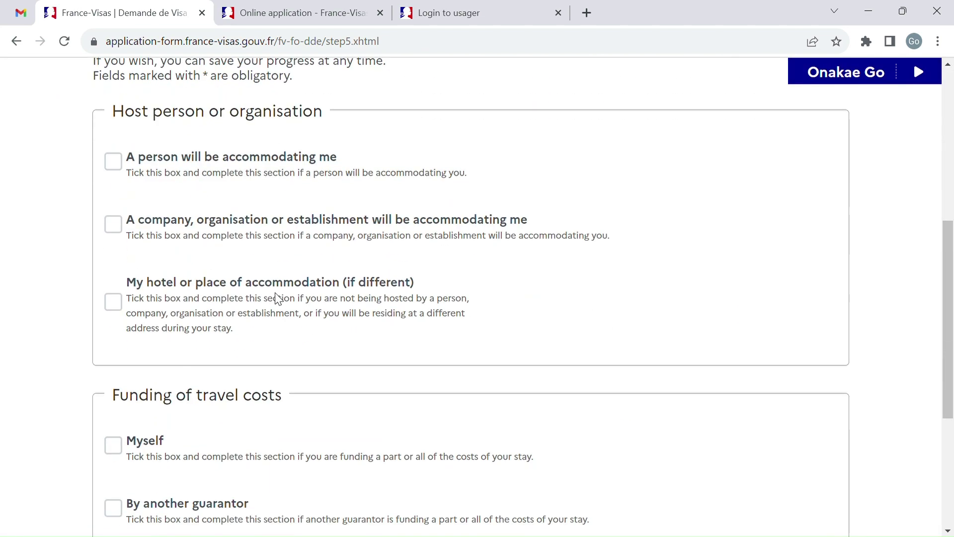
pyautogui.click(127, 313)
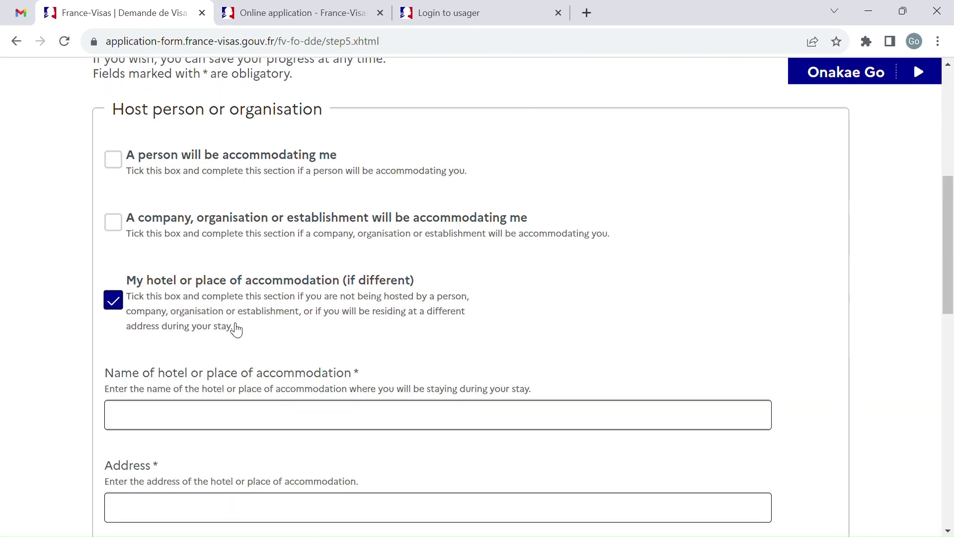
pyautogui.scroll(-3, 236, 326)
pyautogui.click(270, 254)
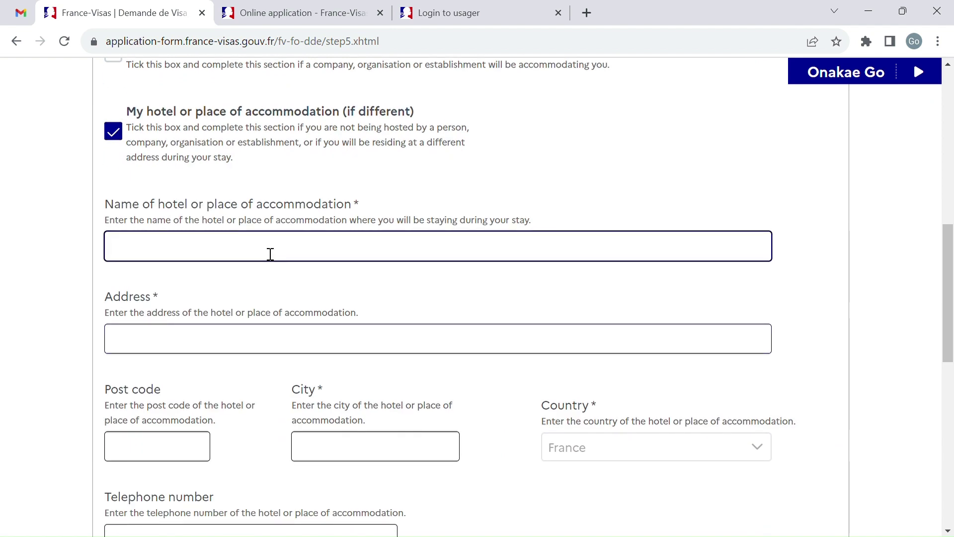
pyautogui.write('NAME')
pyautogui.press('BackSpace')
pyautogui.press('BackSpace')
pyautogui.press('BackSpace')
pyautogui.press('BackSpace')
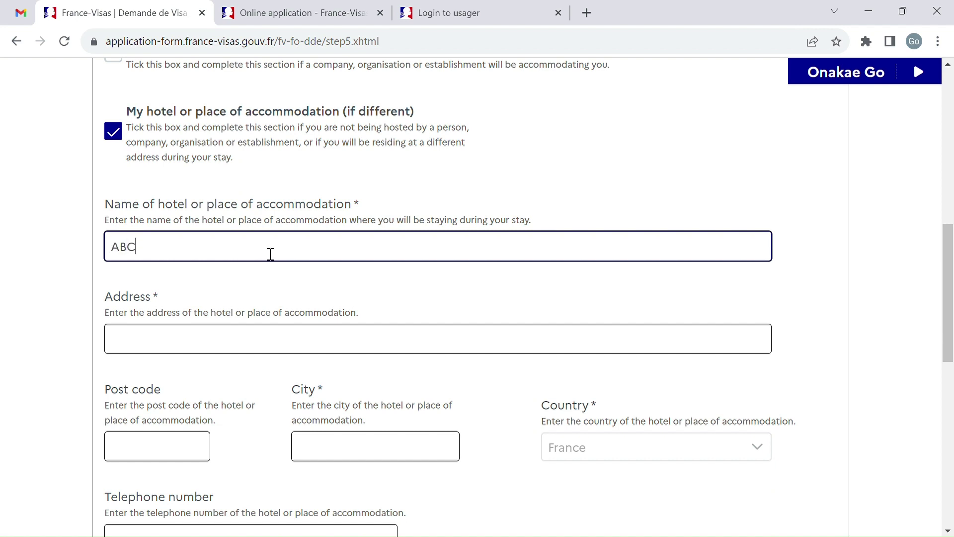
# Step: Fill in the hotel's address, city PARIS and the hotel's e-mail address
pyautogui.scroll(-2, 270, 254)
pyautogui.click(236, 221)
pyautogui.write('123 FLAT')
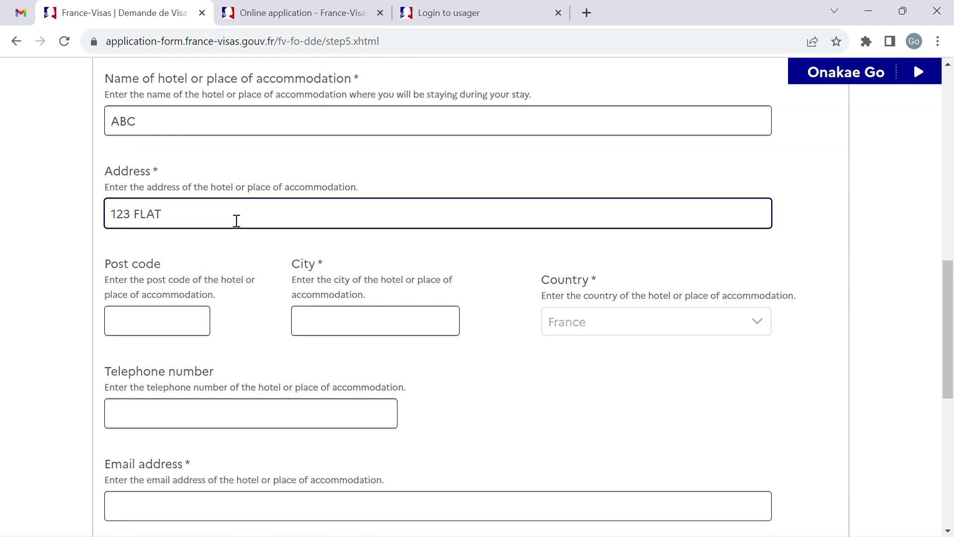
pyautogui.scroll(-1, 236, 221)
pyautogui.click(367, 251)
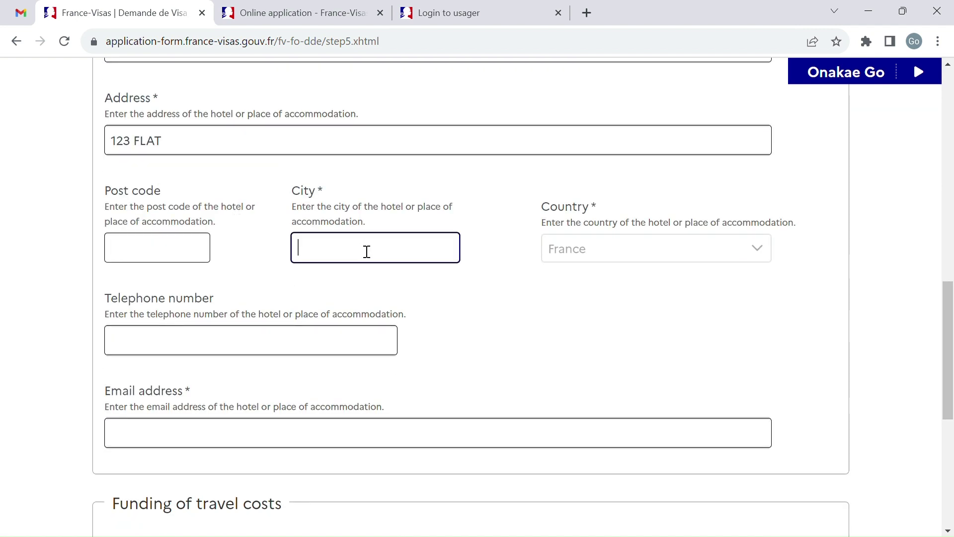
pyautogui.write('PARIS')
pyautogui.scroll(-2, 397, 293)
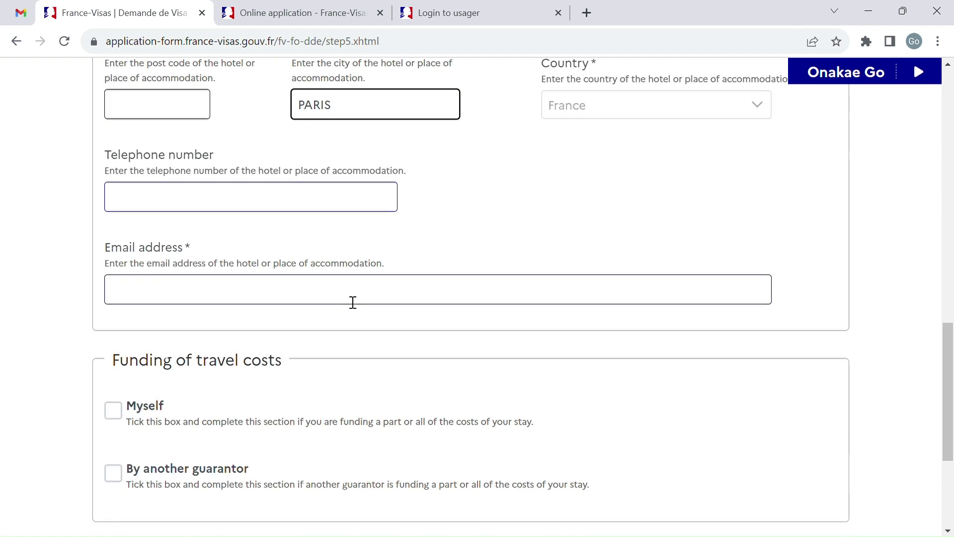
pyautogui.click(306, 300)
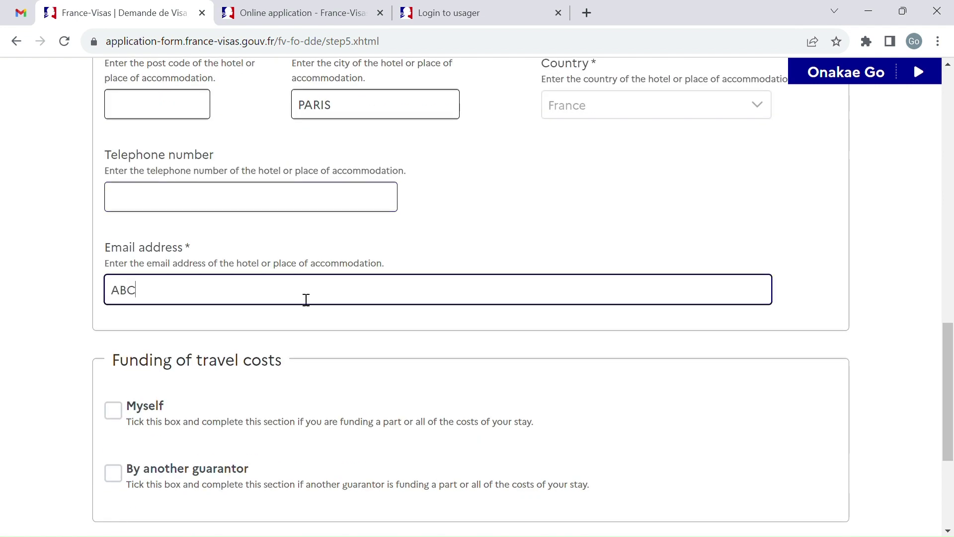
pyautogui.write('ABC@GMAIL.COM')
pyautogui.scroll(-1, 306, 299)
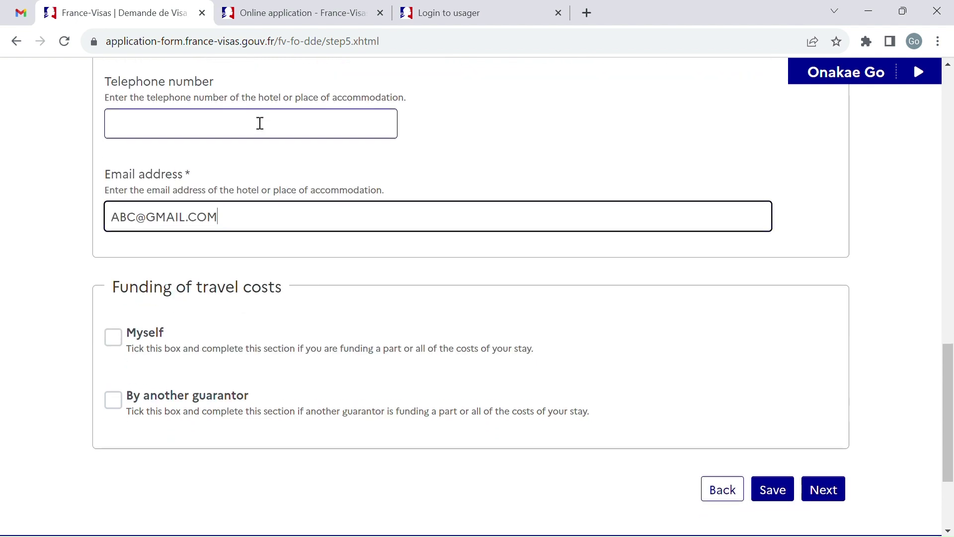
pyautogui.click(260, 123)
pyautogui.scroll(-2, 334, 270)
# Step: Declare Myself as funder of the trip and submit the contacts page
pyautogui.click(113, 221)
pyautogui.scroll(-1, 287, 315)
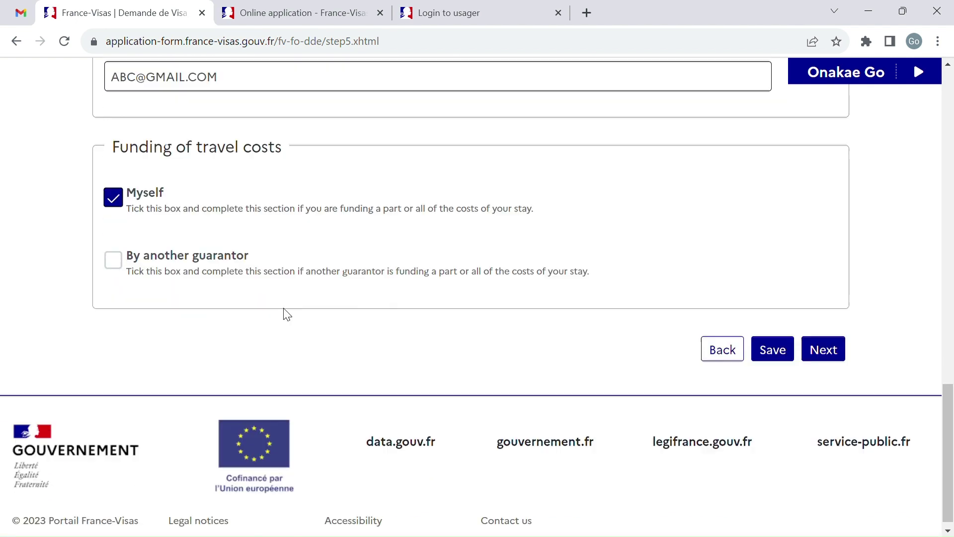
pyautogui.click(822, 342)
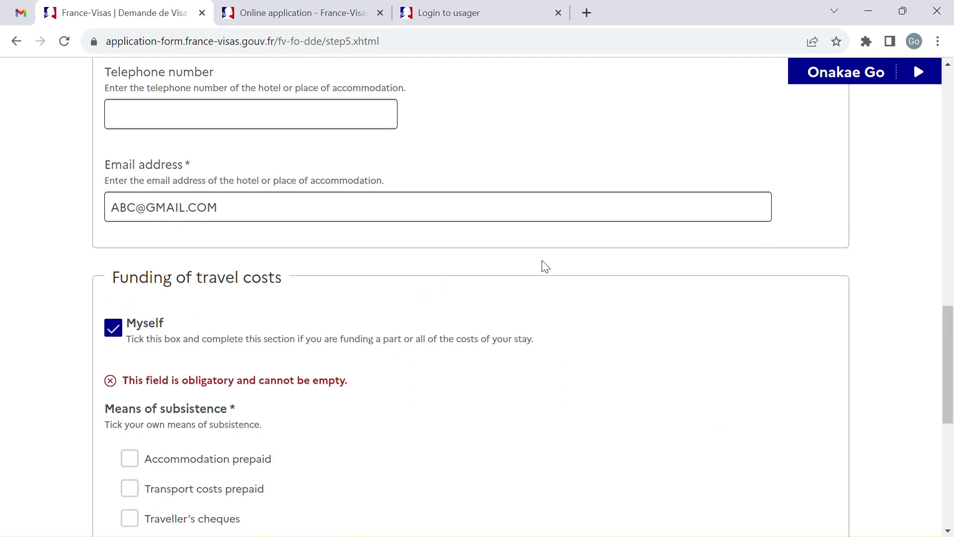
# Step: Tick Cash, Transport costs prepaid and Accommodation prepaid as means of subsistence, then submit
pyautogui.scroll(-3, 541, 266)
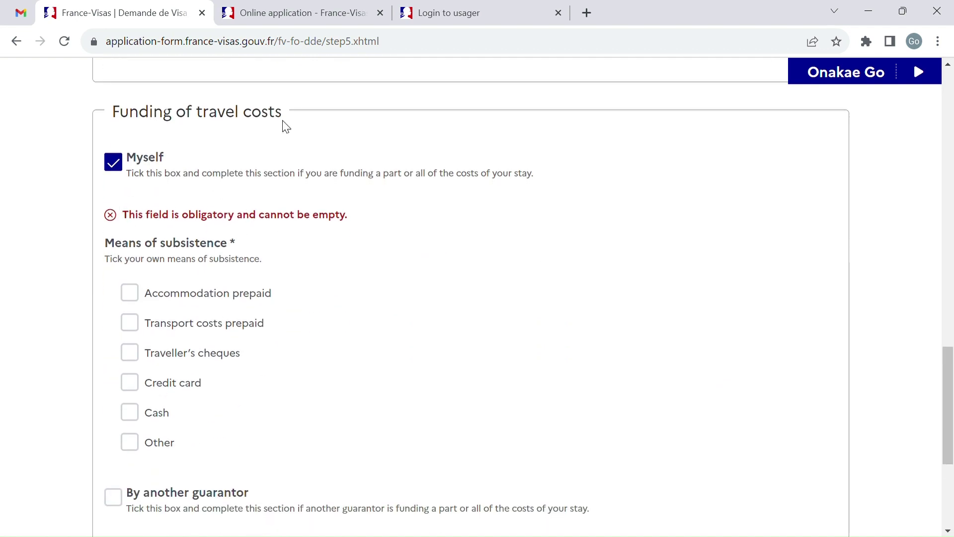
pyautogui.scroll(-2, 286, 127)
pyautogui.click(130, 293)
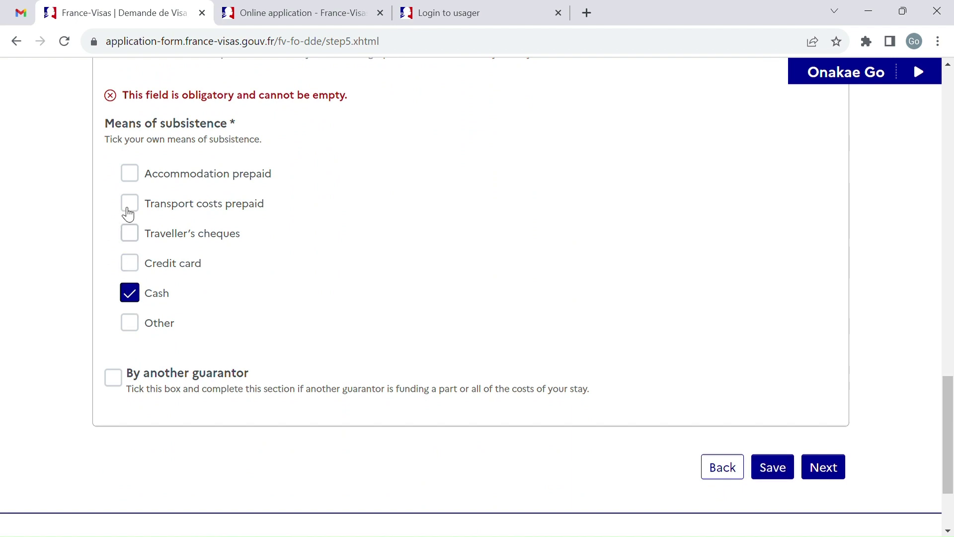
pyautogui.click(130, 204)
pyautogui.click(133, 179)
pyautogui.scroll(-1, 201, 340)
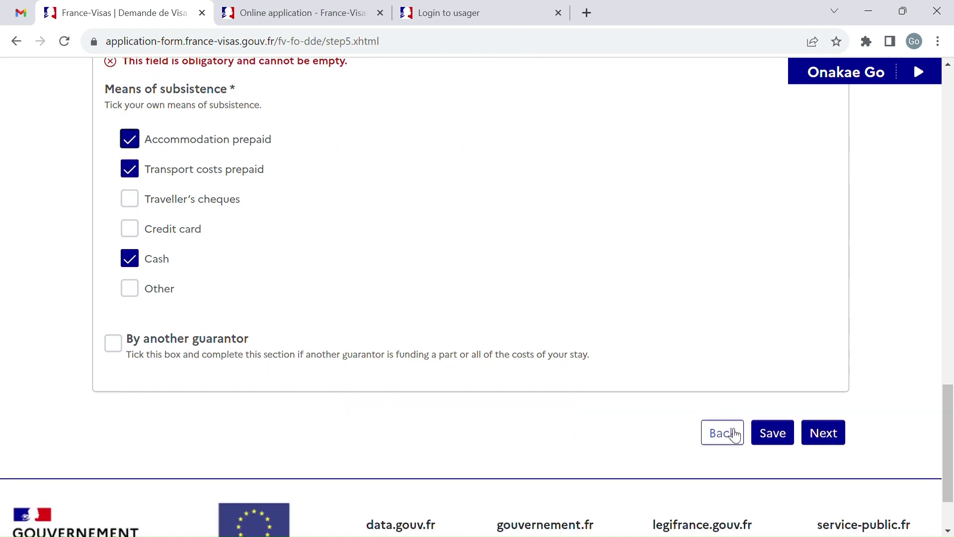
pyautogui.click(837, 440)
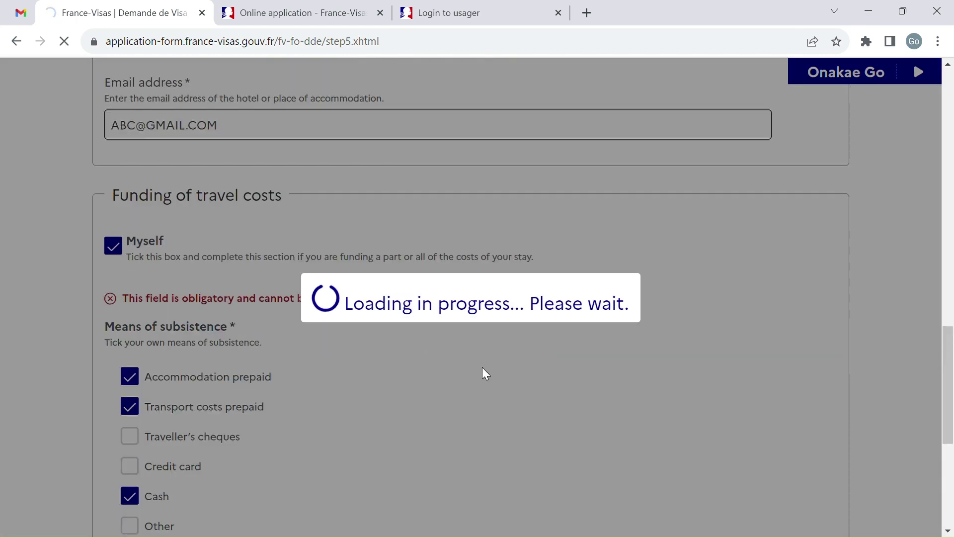
pyautogui.scroll(-3, 482, 372)
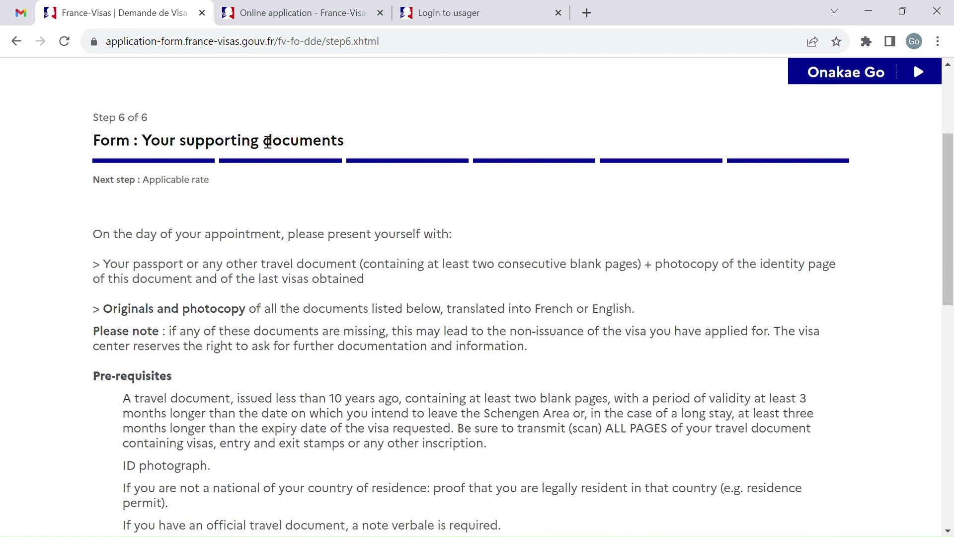
pyautogui.scroll(-2, 330, 260)
pyautogui.scroll(-1, 201, 243)
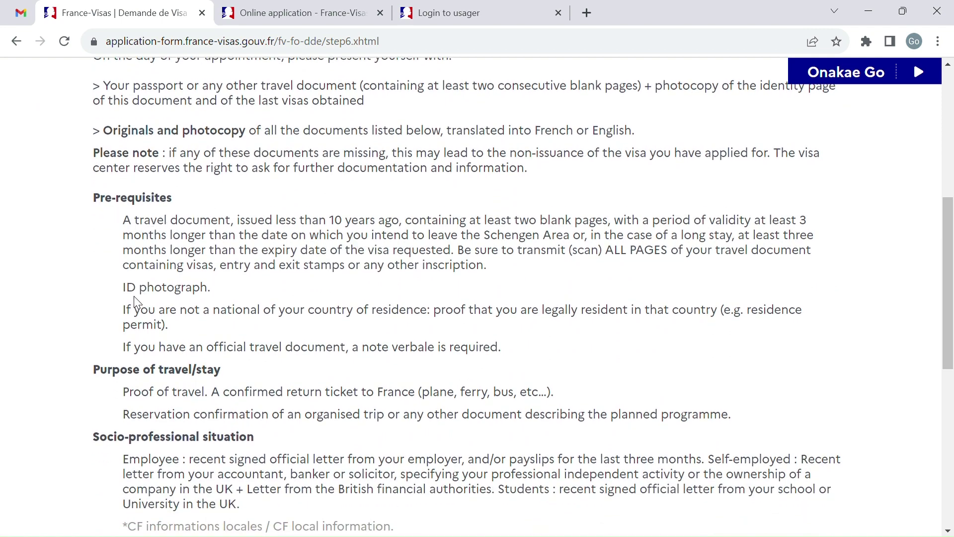
pyautogui.scroll(-2, 265, 351)
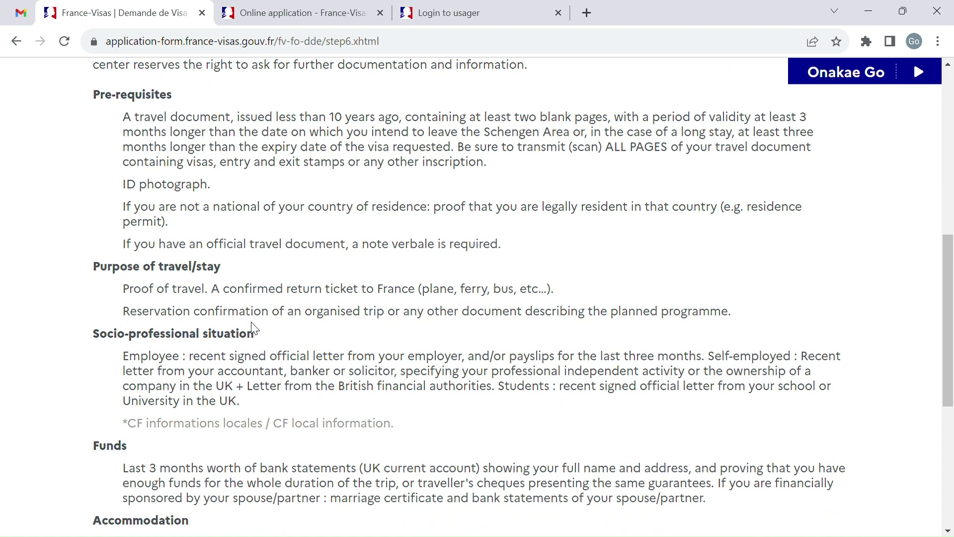
pyautogui.scroll(-3, 253, 329)
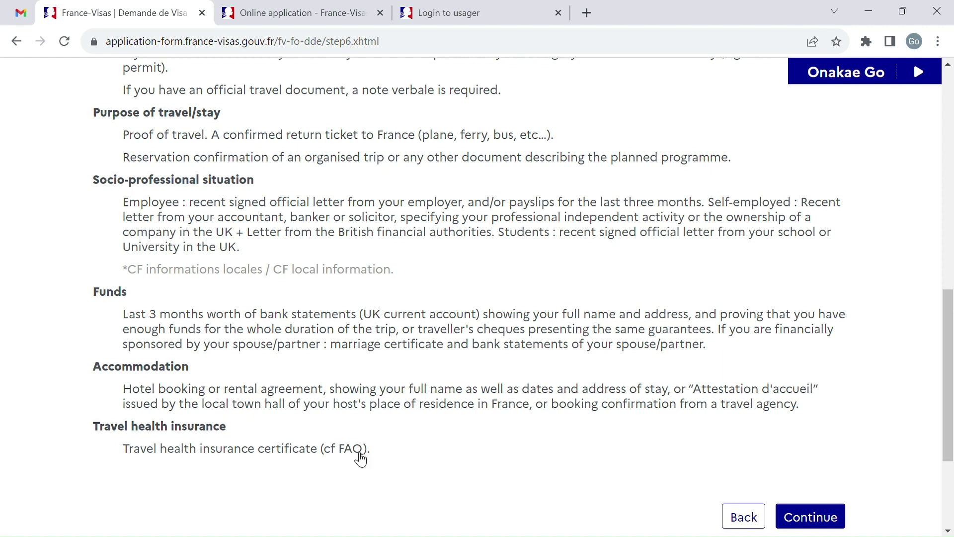
pyautogui.scroll(-2, 662, 362)
# Step: Return to My applications and select the application number
pyautogui.click(810, 400)
pyautogui.scroll(-2, 552, 359)
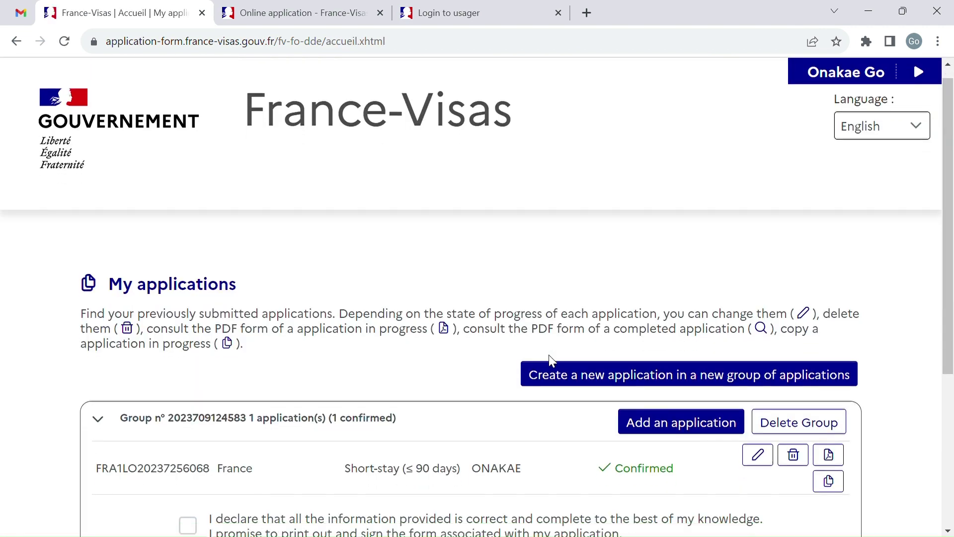
pyautogui.scroll(3, 552, 358)
pyautogui.scroll(-3, 551, 358)
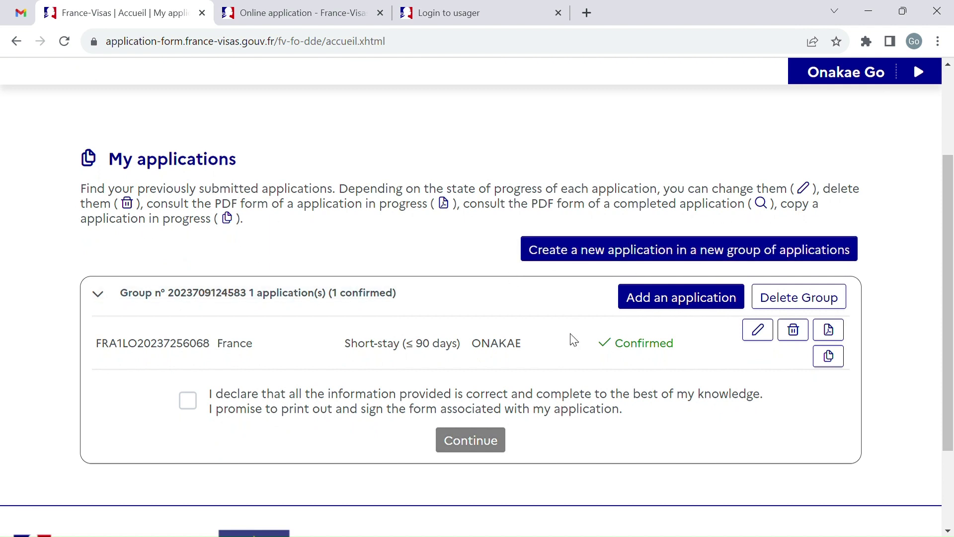
pyautogui.scroll(-2, 496, 345)
pyautogui.doubleClick(155, 269)
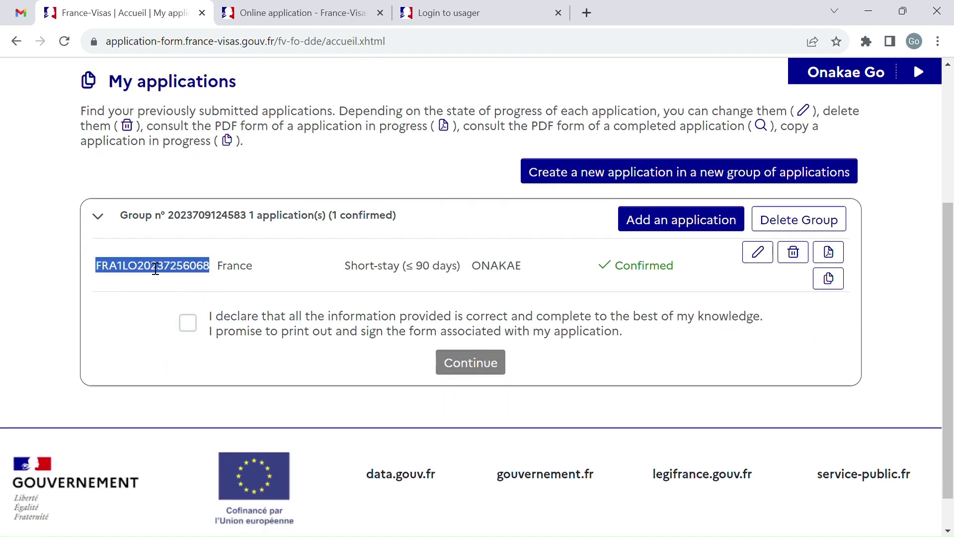
# Step: Close the leftover tabs and search 'tls london france visa' in a new tab
pyautogui.click(381, 13)
pyautogui.click(380, 13)
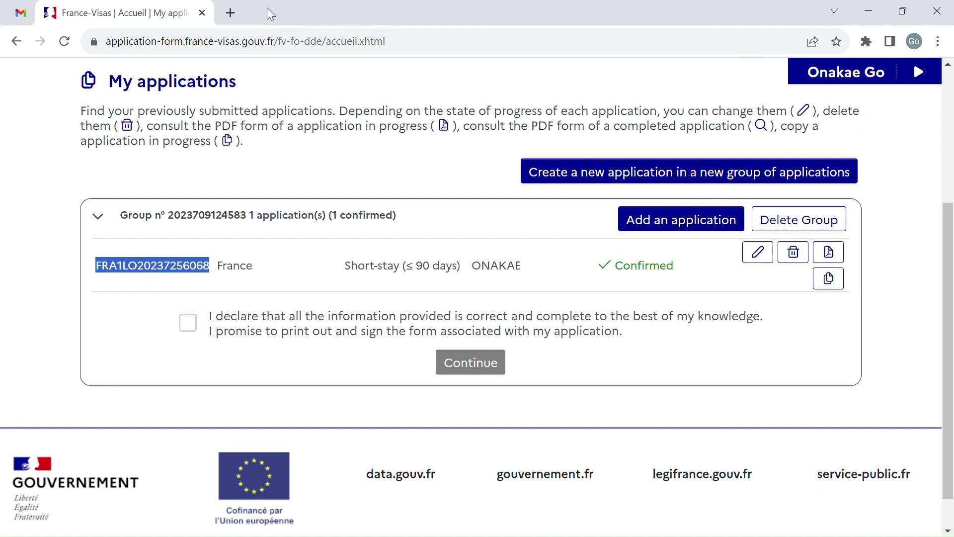
pyautogui.click(235, 15)
pyautogui.click(292, 47)
pyautogui.write('TLS')
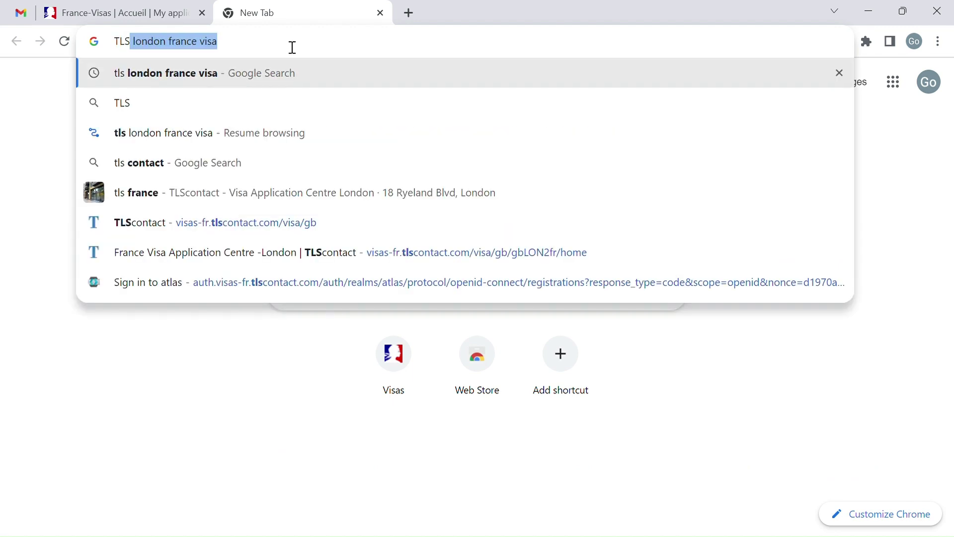
pyautogui.press('Right')
pyautogui.press('Return')
# Step: Open TLScontact's London visa centre page and its account registration form
pyautogui.scroll(-3, 313, 324)
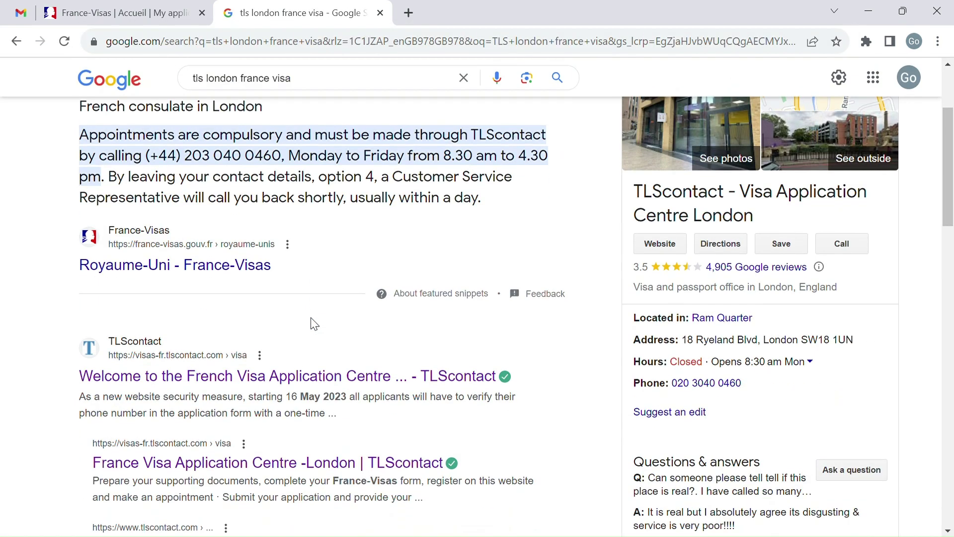
pyautogui.scroll(-2, 210, 278)
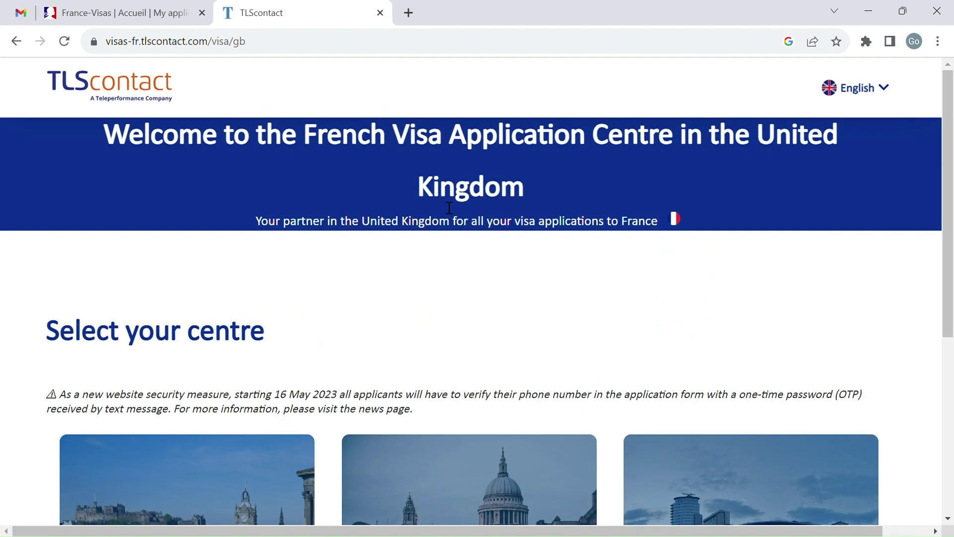
pyautogui.scroll(-5, 448, 208)
pyautogui.click(479, 351)
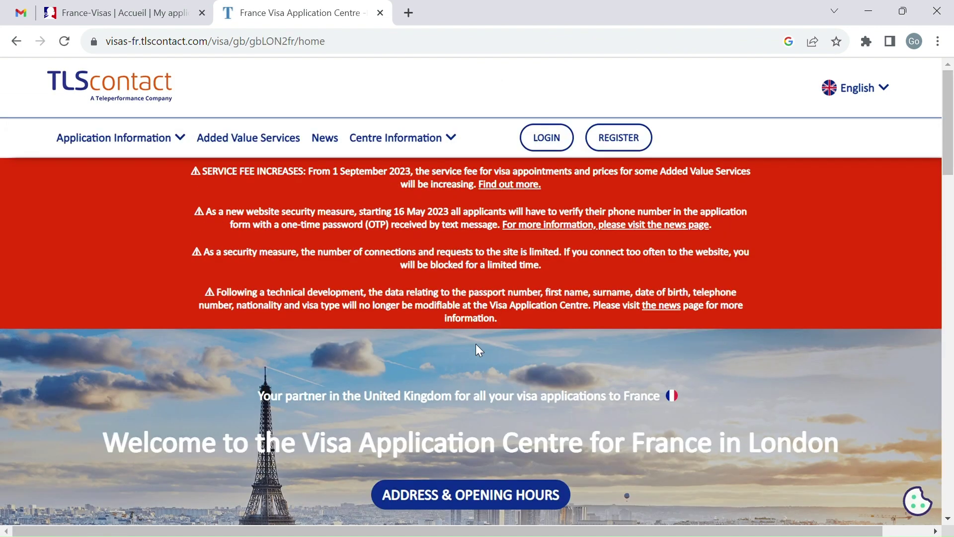
pyautogui.scroll(-7, 479, 350)
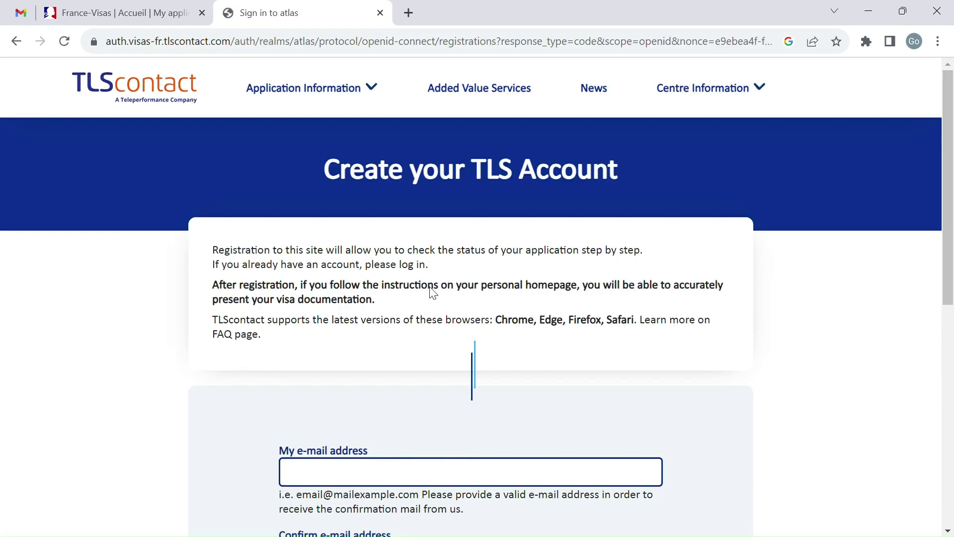
pyautogui.scroll(-5, 362, 258)
pyautogui.click(391, 251)
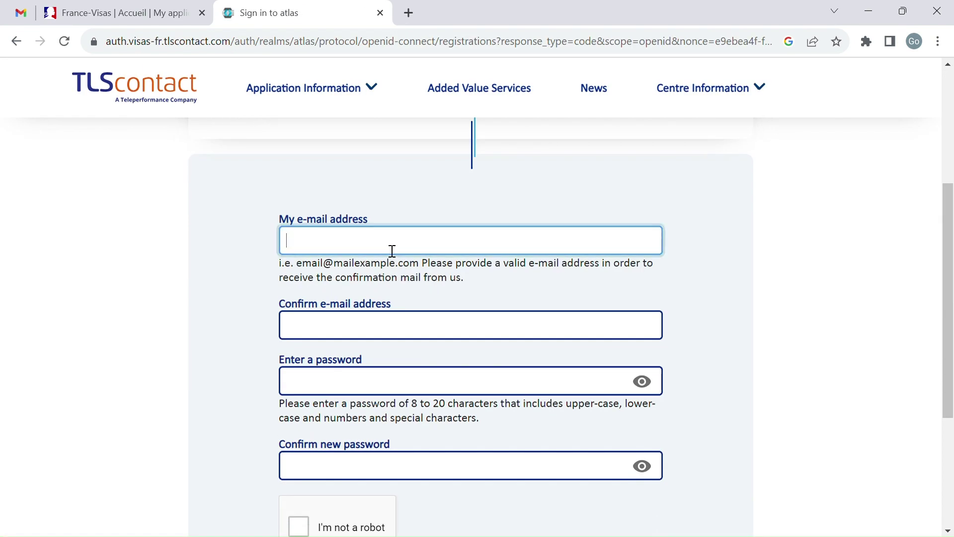
# Step: Create the TLScontact account with the e-mail twice, a confirmed password, and the captcha ticked
pyautogui.click(408, 285)
pyautogui.click(408, 333)
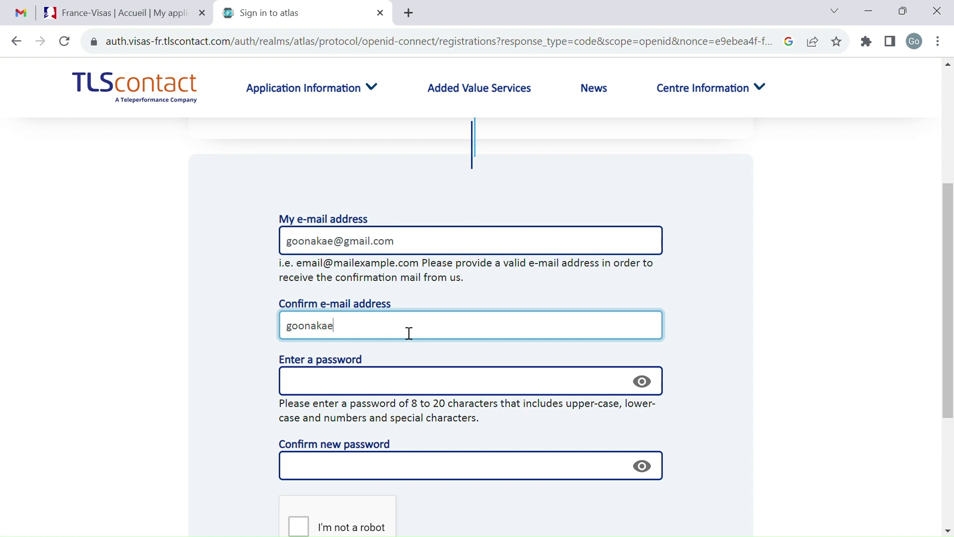
pyautogui.scroll(-1, 409, 332)
pyautogui.click(395, 337)
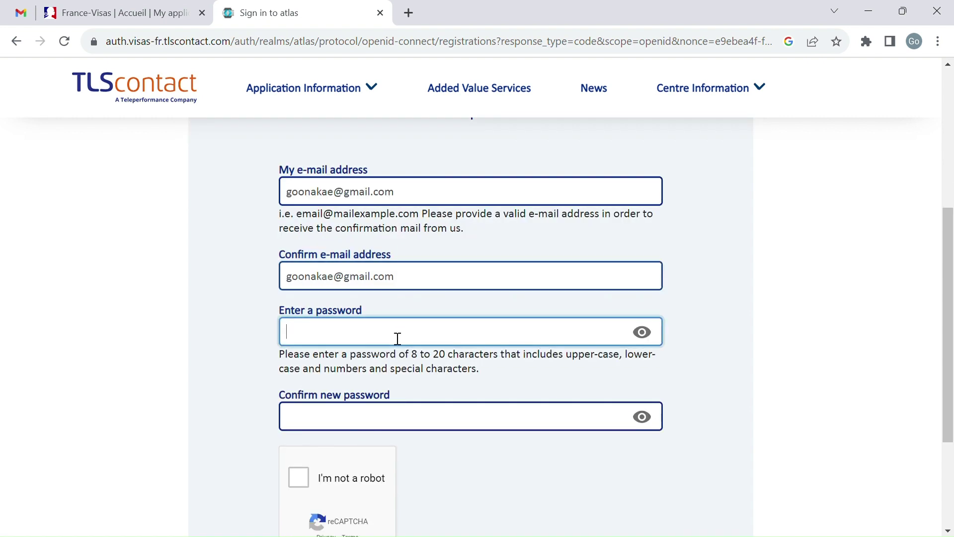
pyautogui.write('••')
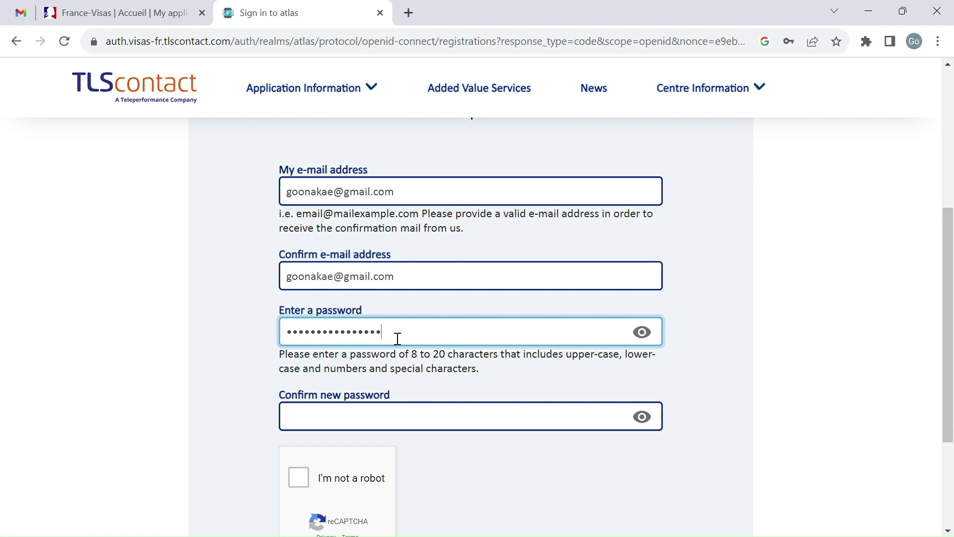
pyautogui.scroll(-2, 398, 338)
pyautogui.click(378, 350)
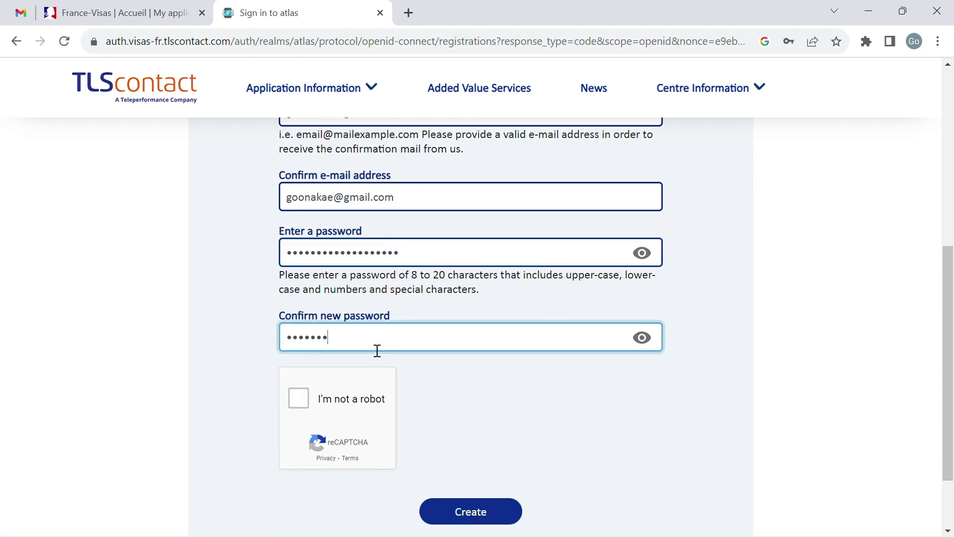
pyautogui.write('•••')
pyautogui.scroll(-2, 377, 350)
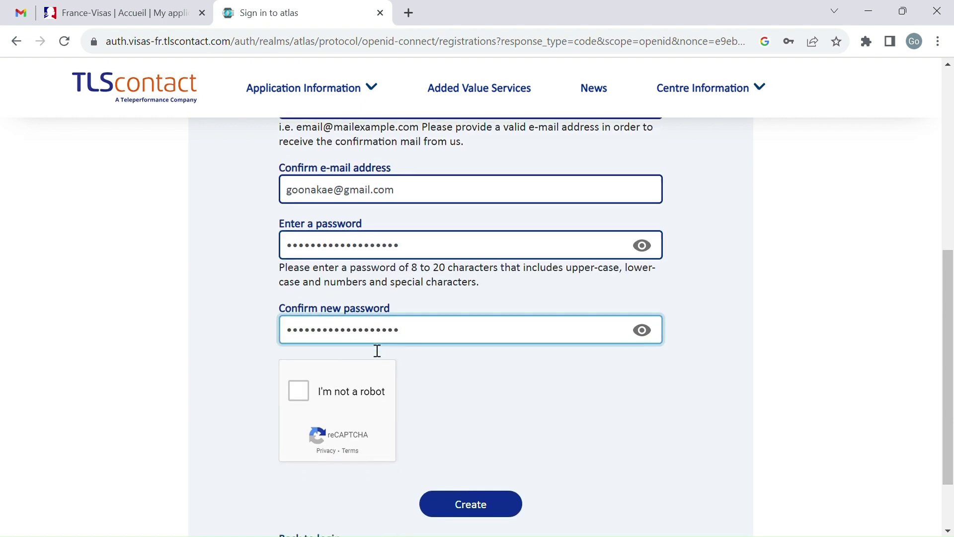
pyautogui.click(298, 326)
pyautogui.click(458, 420)
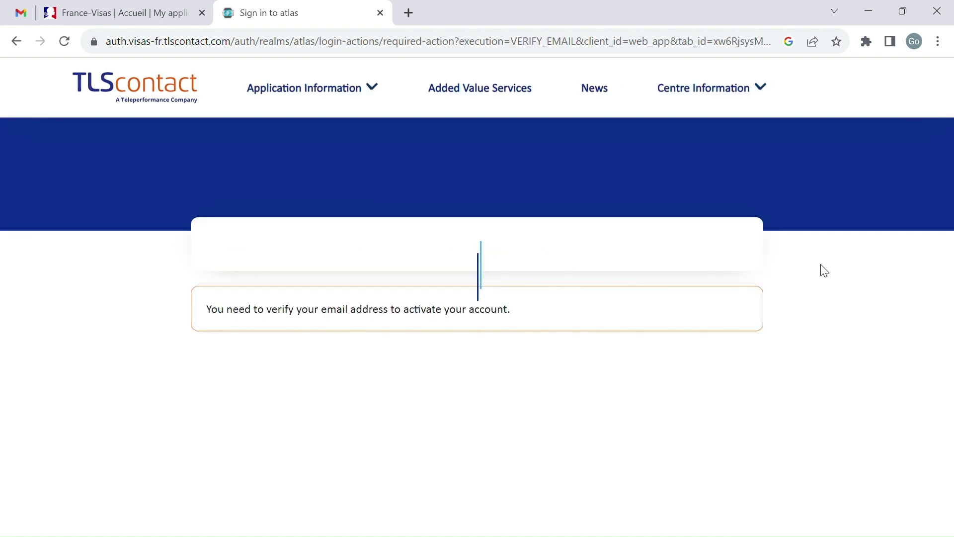
# Step: Open the TLScontact confirmation e-mail in the Gmail inbox and follow its account activation link
pyautogui.hotkey('ctrl', '1')
pyautogui.click(127, 183)
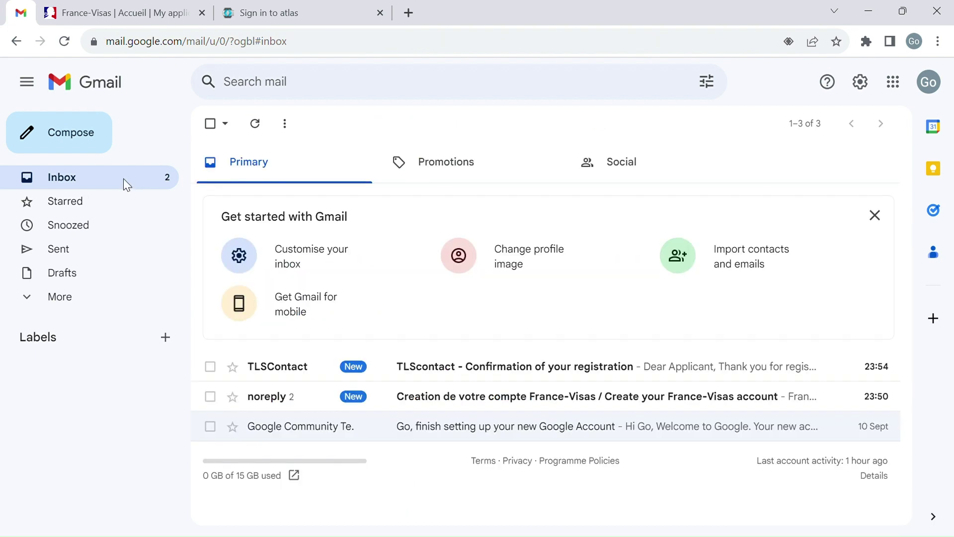
pyautogui.click(481, 377)
pyautogui.scroll(-1, 363, 356)
pyautogui.scroll(1, 330, 220)
pyautogui.scroll(-3, 428, 338)
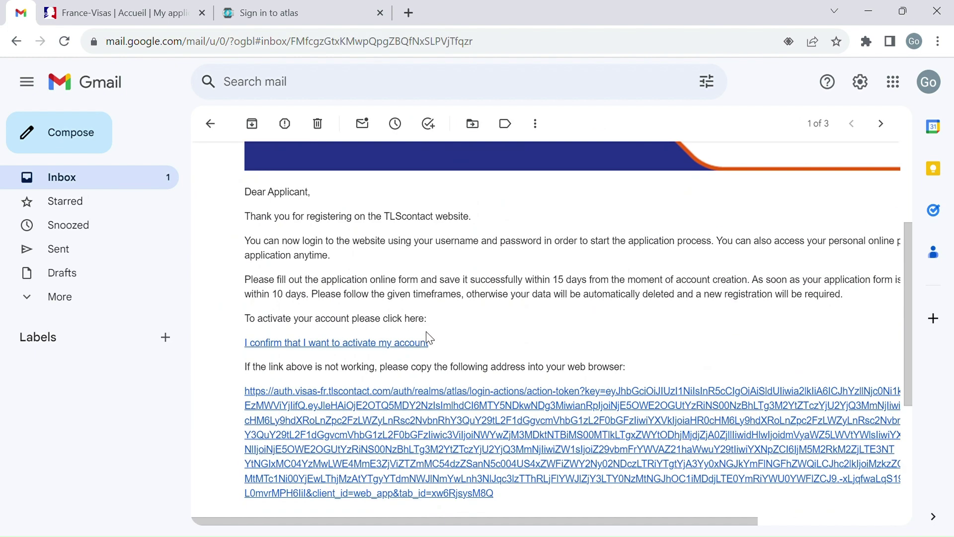
pyautogui.scroll(-2, 428, 337)
pyautogui.click(382, 246)
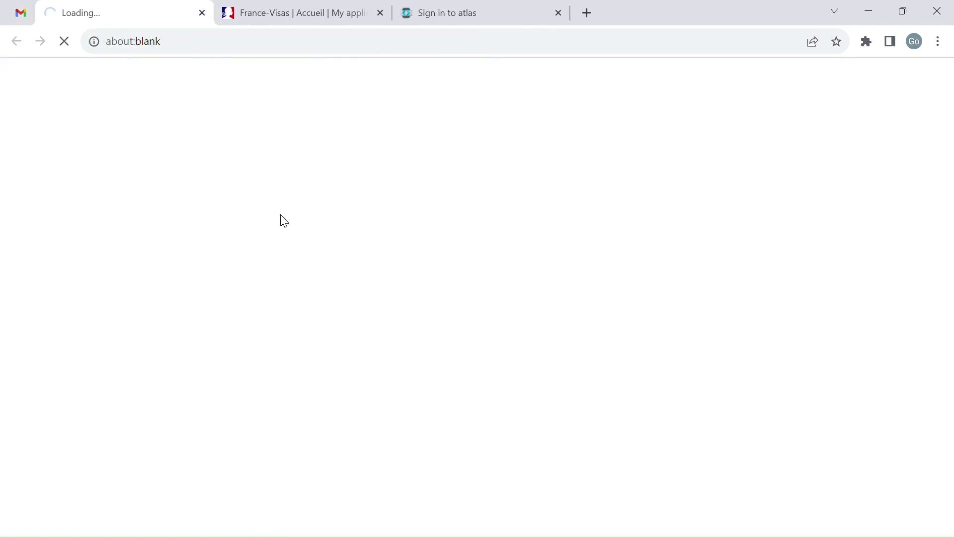
# Step: Choose United Kingdom and the London visa centre, then sign in to TLScontact
pyautogui.scroll(-5, 449, 307)
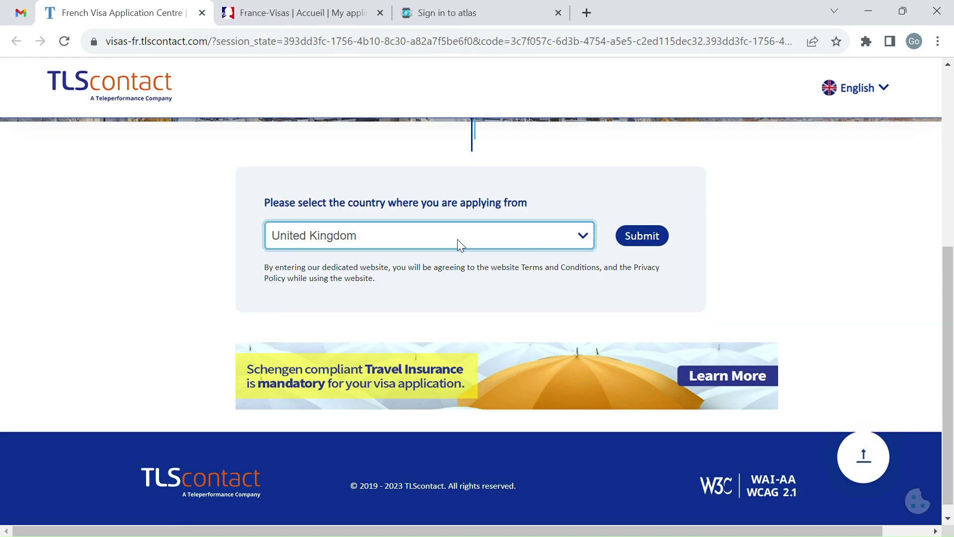
pyautogui.click(659, 234)
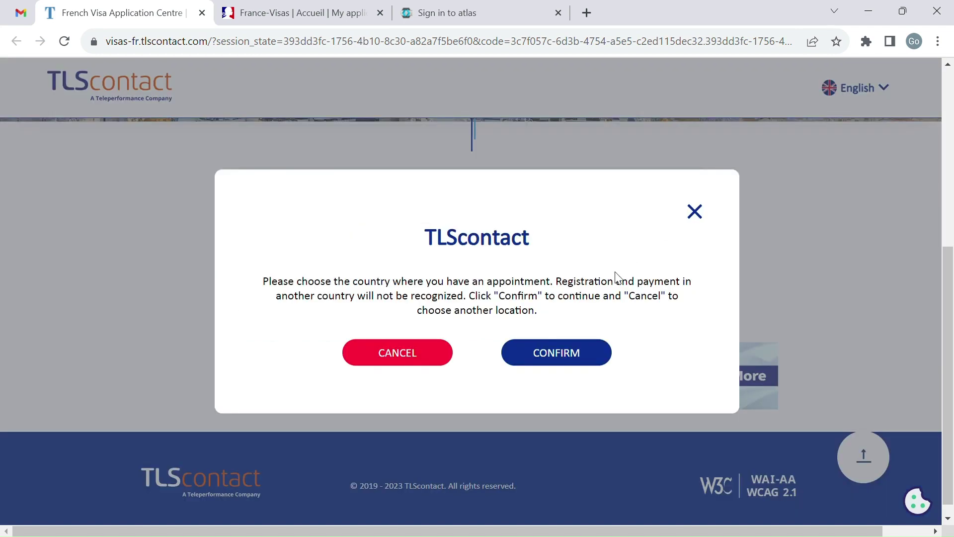
pyautogui.click(555, 353)
pyautogui.scroll(-3, 409, 297)
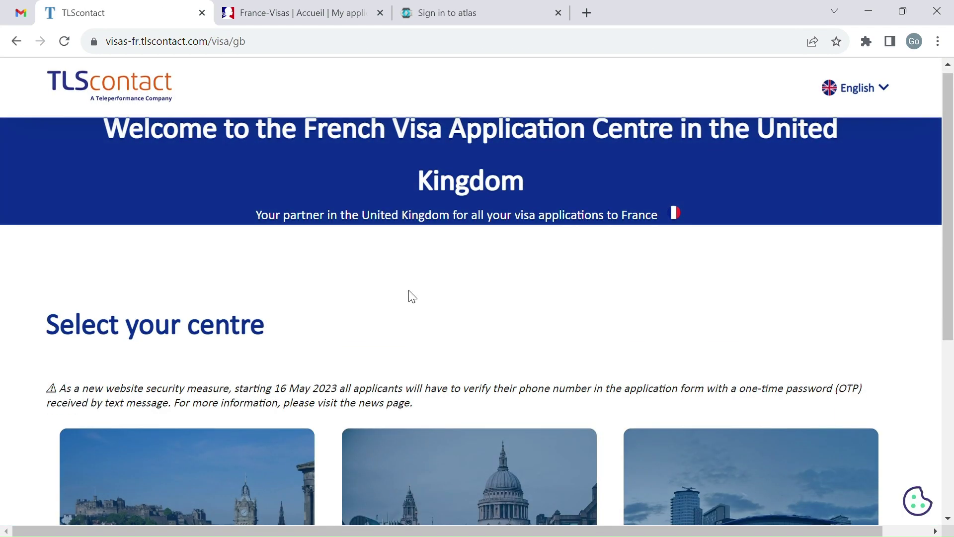
pyautogui.click(444, 377)
pyautogui.scroll(-8, 493, 332)
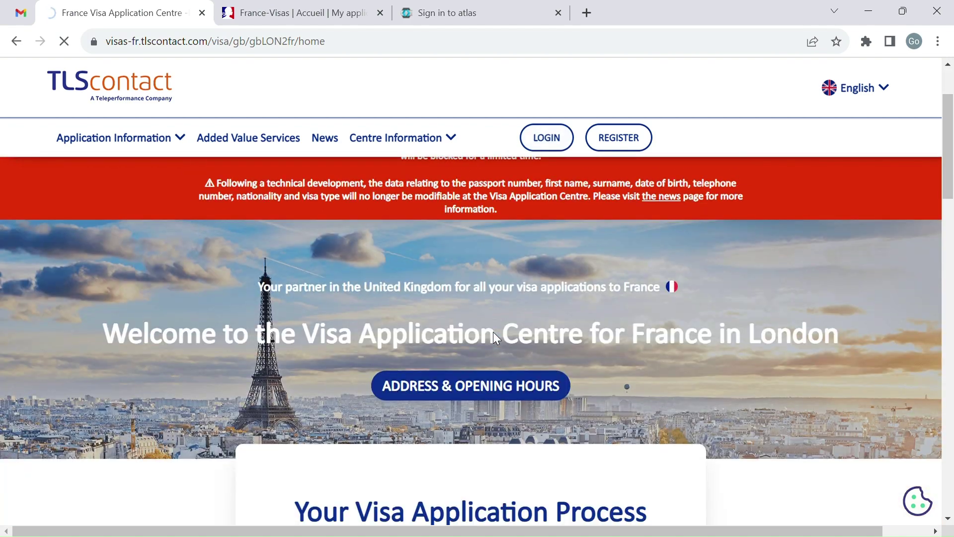
pyautogui.click(542, 143)
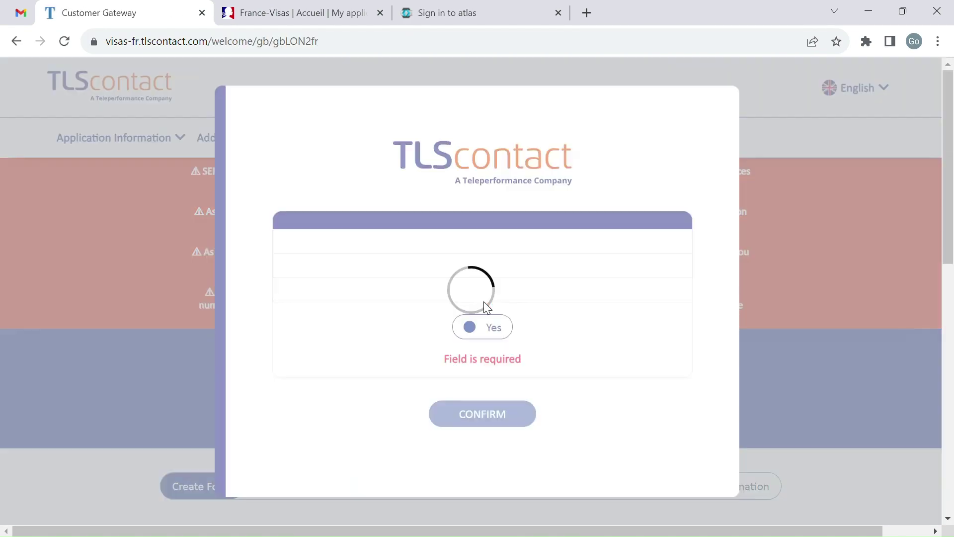
# Step: Accept the terms, decline e-mail, phone, SMS and partner marketing, and confirm
pyautogui.scroll(-6, 489, 310)
pyautogui.scroll(-3, 318, 386)
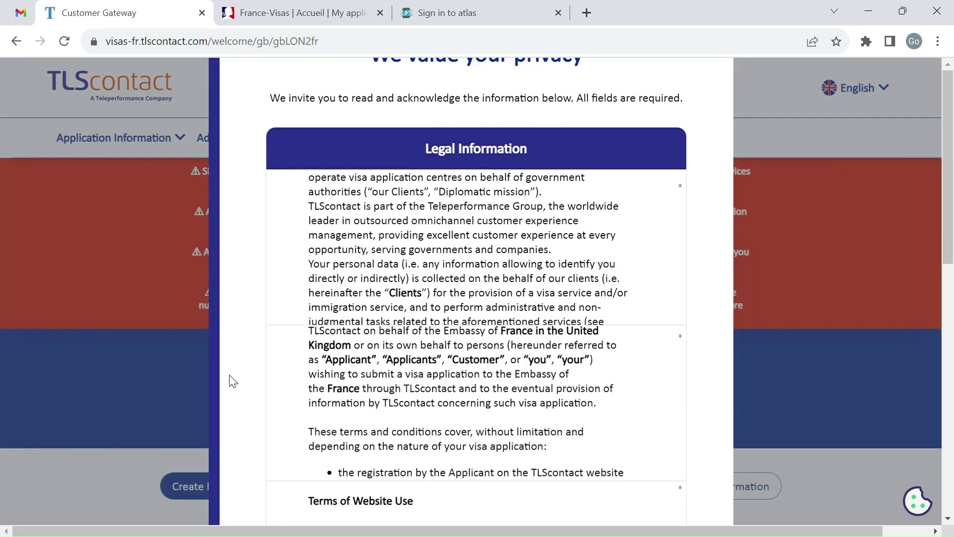
pyautogui.scroll(-6, 298, 378)
pyautogui.click(493, 387)
pyautogui.scroll(-5, 434, 222)
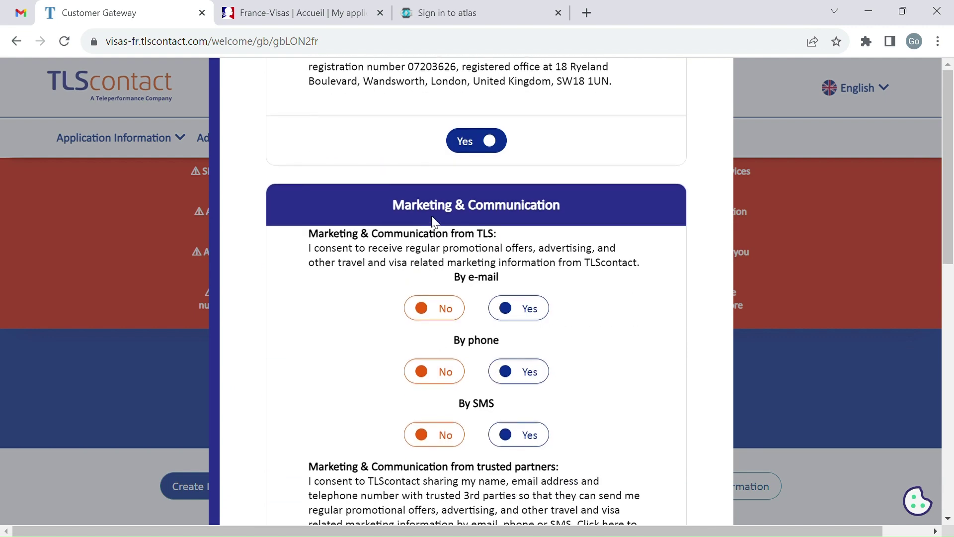
pyautogui.click(437, 317)
pyautogui.click(449, 386)
pyautogui.click(447, 435)
pyautogui.scroll(-5, 326, 431)
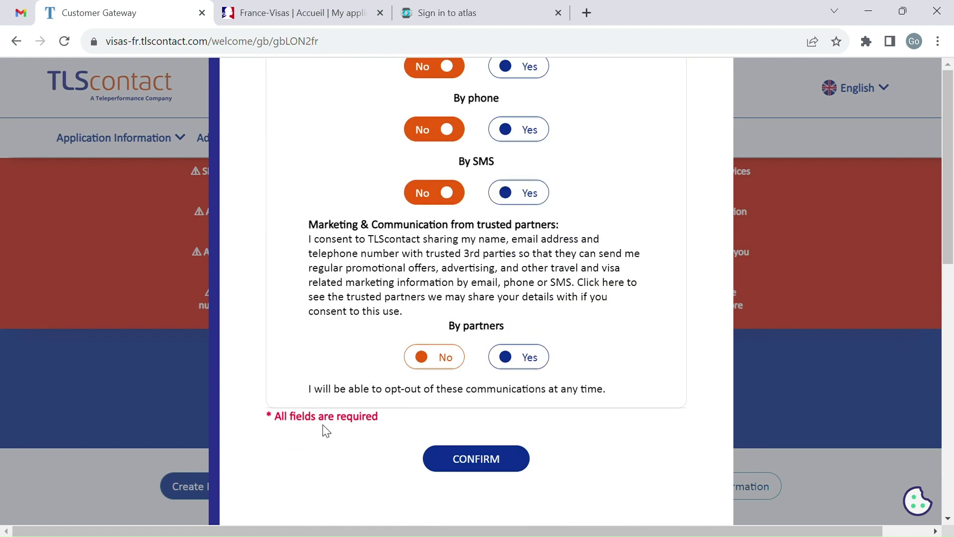
pyautogui.click(445, 352)
pyautogui.click(478, 448)
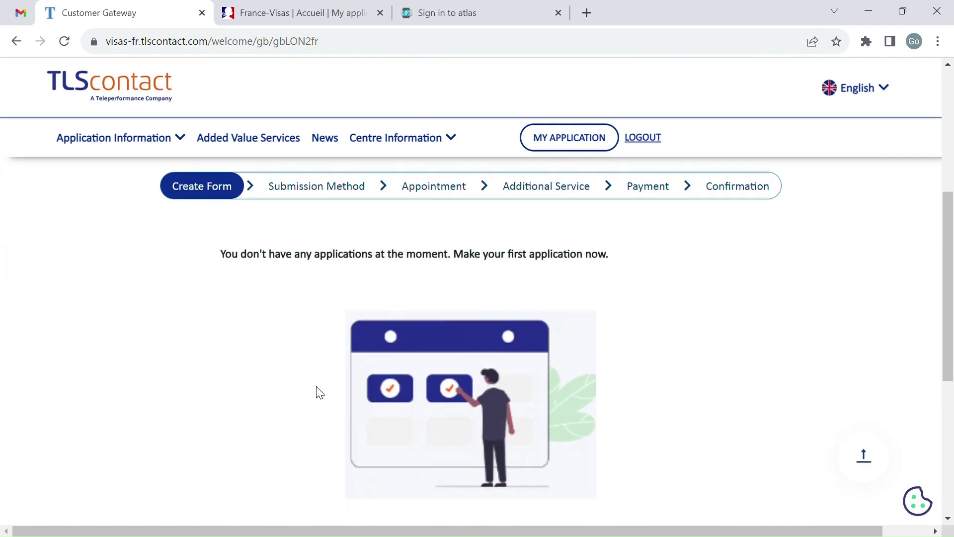
# Step: Create a new TLScontact application with SHORT-STAY Tourism / Private visit as the travel purpose
pyautogui.scroll(-5, 483, 247)
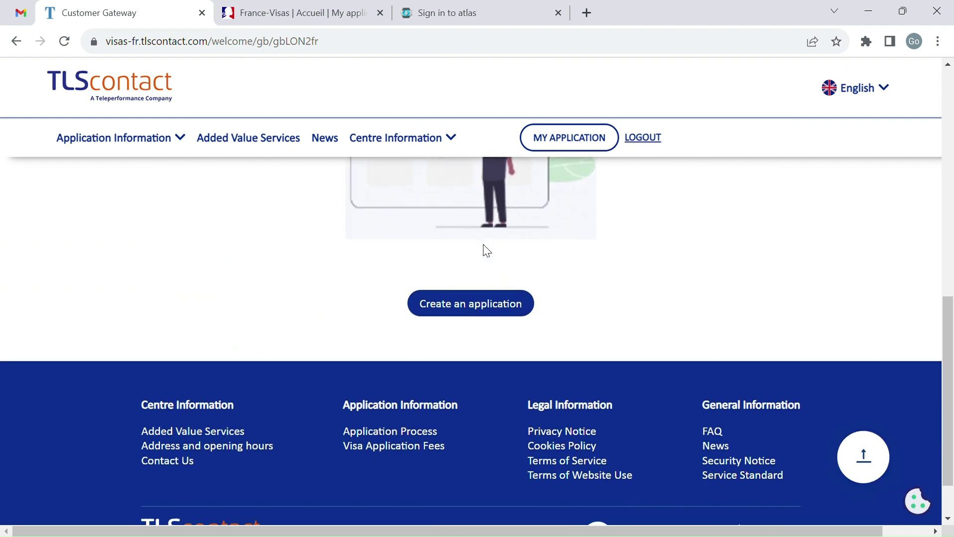
pyautogui.click(472, 303)
pyautogui.scroll(-3, 361, 294)
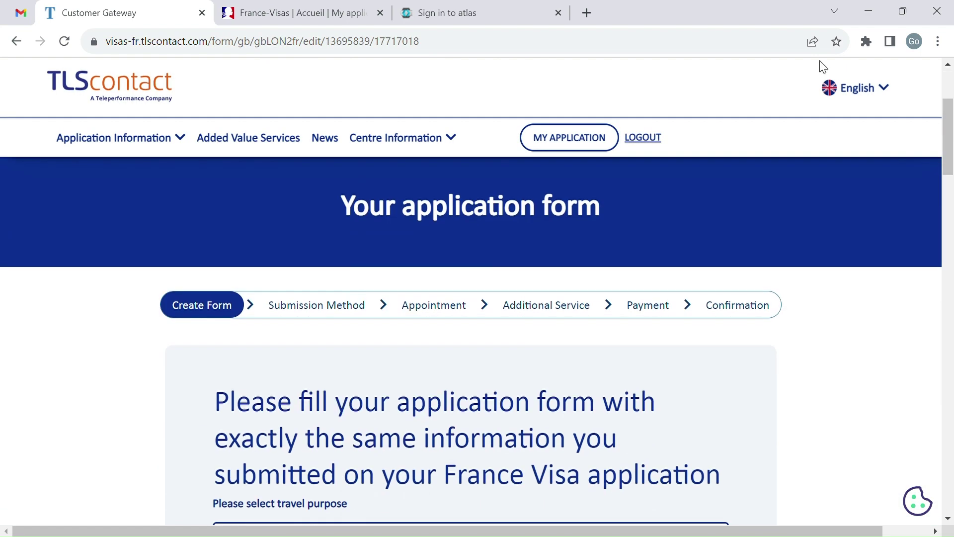
pyautogui.scroll(-3, 678, 404)
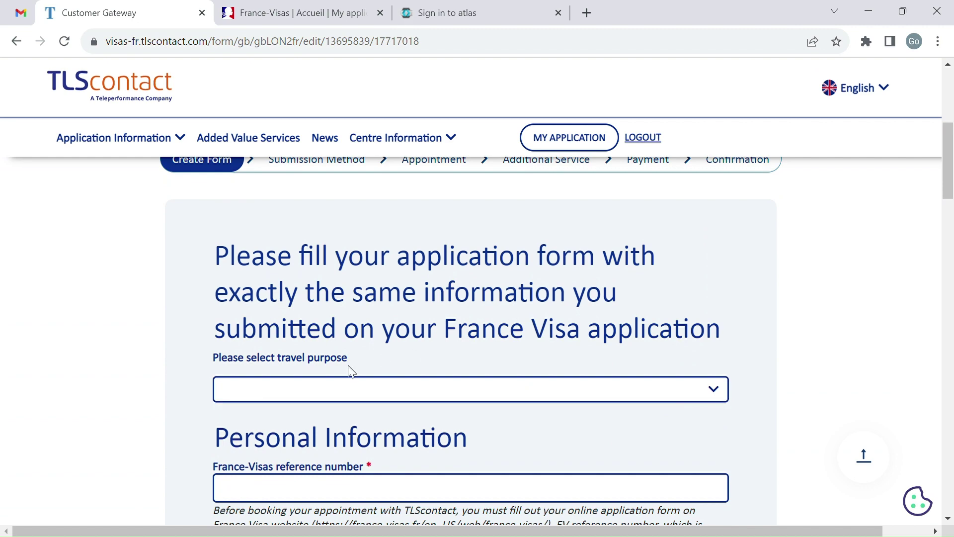
pyautogui.click(334, 389)
pyautogui.scroll(-3, 334, 389)
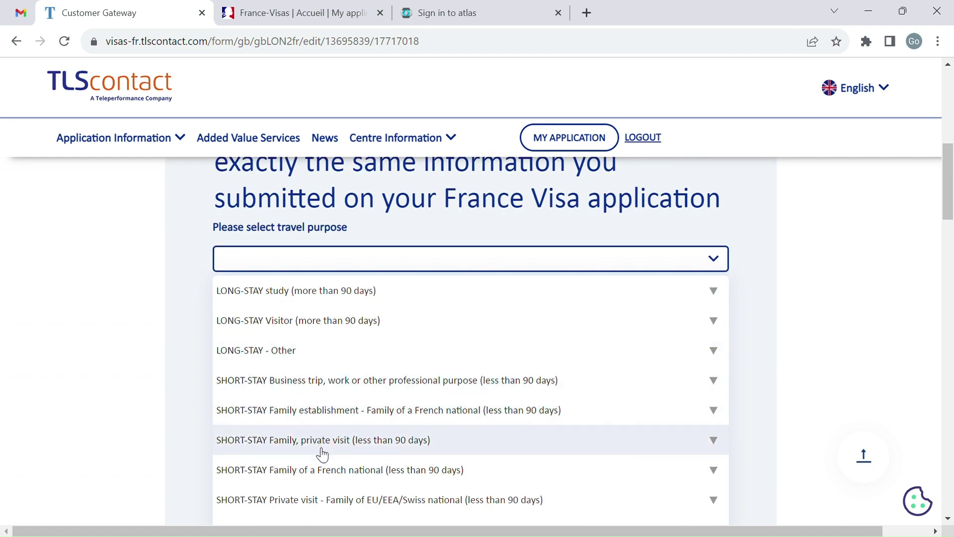
pyautogui.scroll(-3, 320, 452)
pyautogui.scroll(-2, 322, 454)
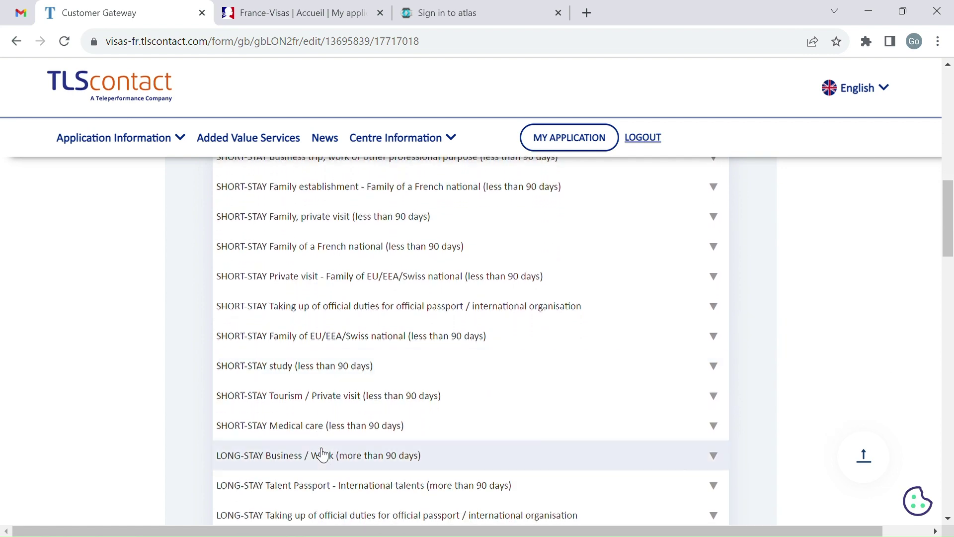
pyautogui.click(332, 398)
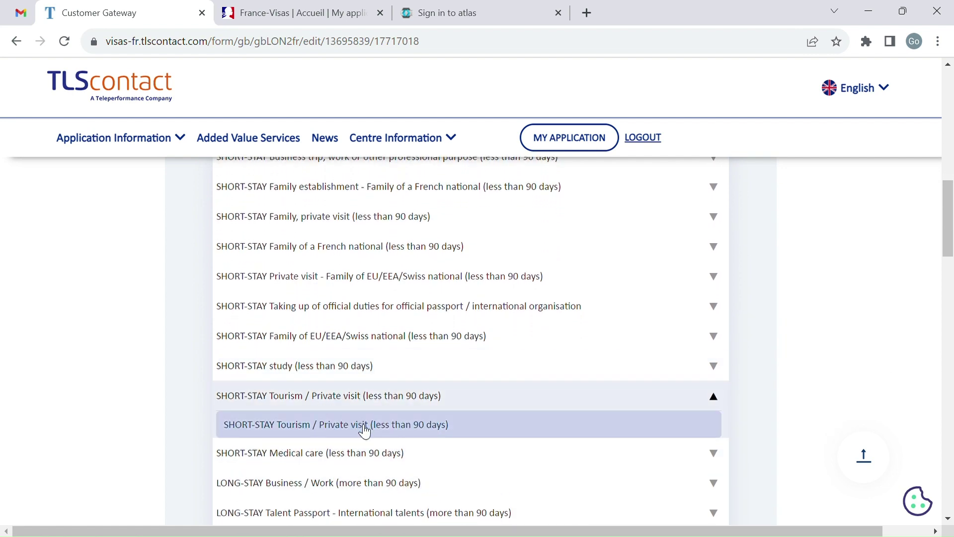
pyautogui.click(365, 431)
# Step: Paste the France-Visas reference number into the form and move to the surname field
pyautogui.scroll(3, 337, 343)
pyautogui.click(298, 7)
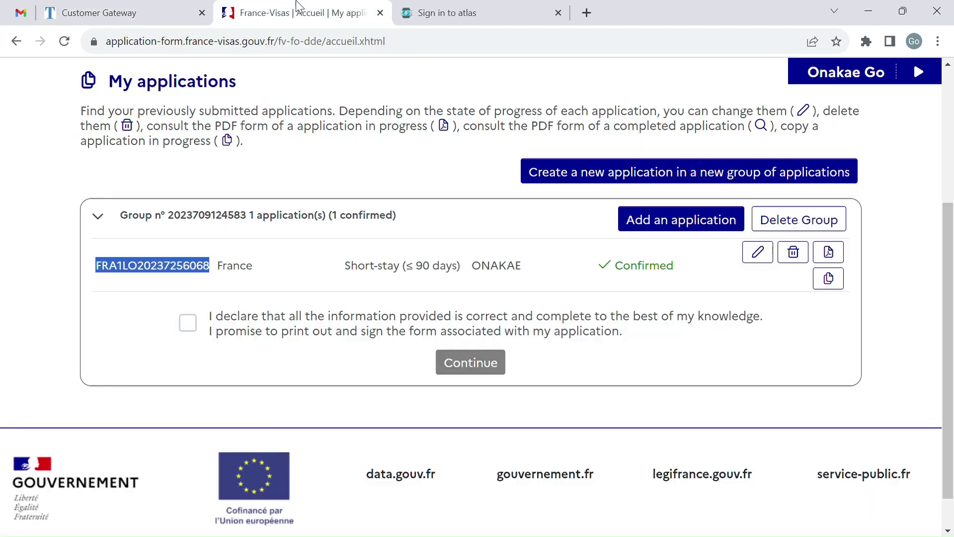
pyautogui.click(89, 12)
pyautogui.click(20, 13)
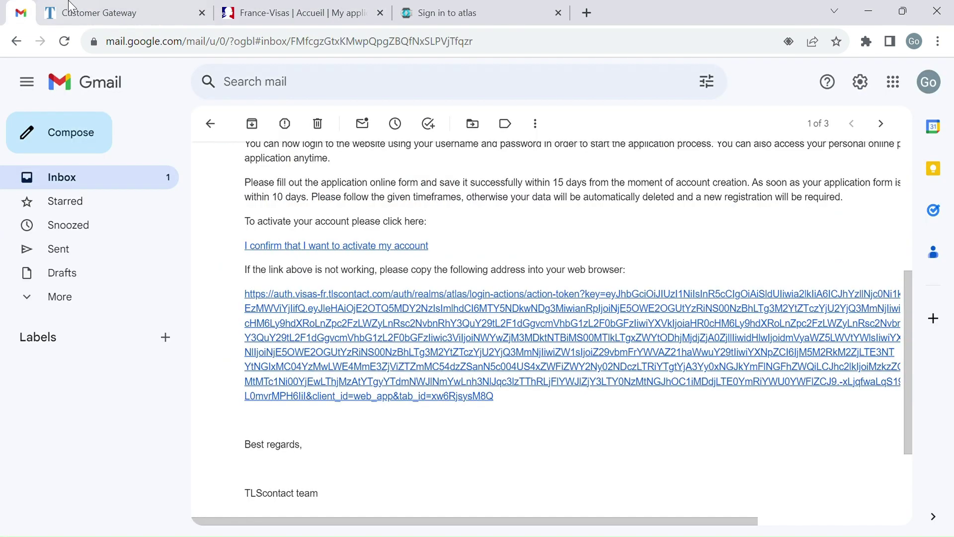
pyautogui.click(79, 11)
pyautogui.hotkey('ctrl', 'v')
pyautogui.scroll(-3, 336, 380)
pyautogui.click(325, 237)
# Step: Enter the applicant's surname, birth surname, first name, date of birth and birthplace INDIA
pyautogui.write('O')
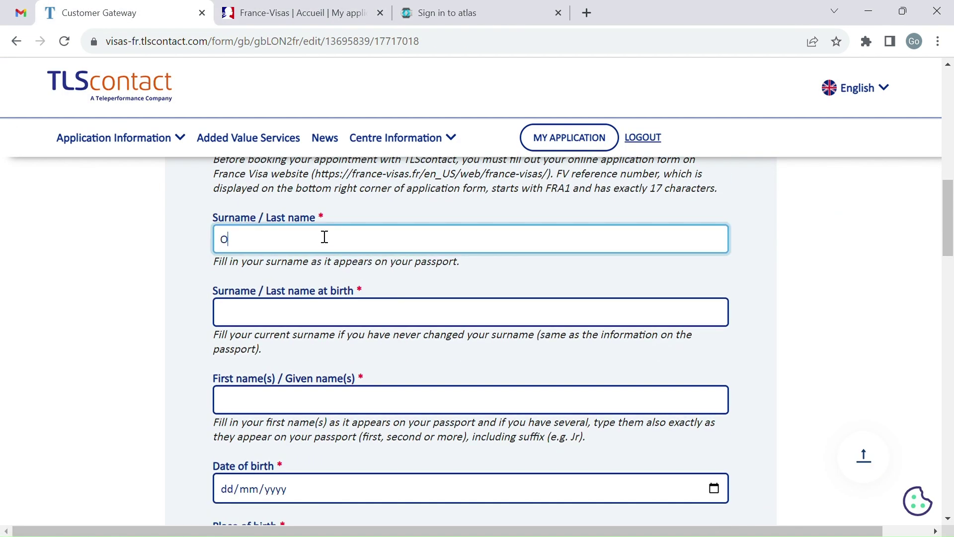
pyautogui.scroll(-1, 318, 258)
pyautogui.click(312, 285)
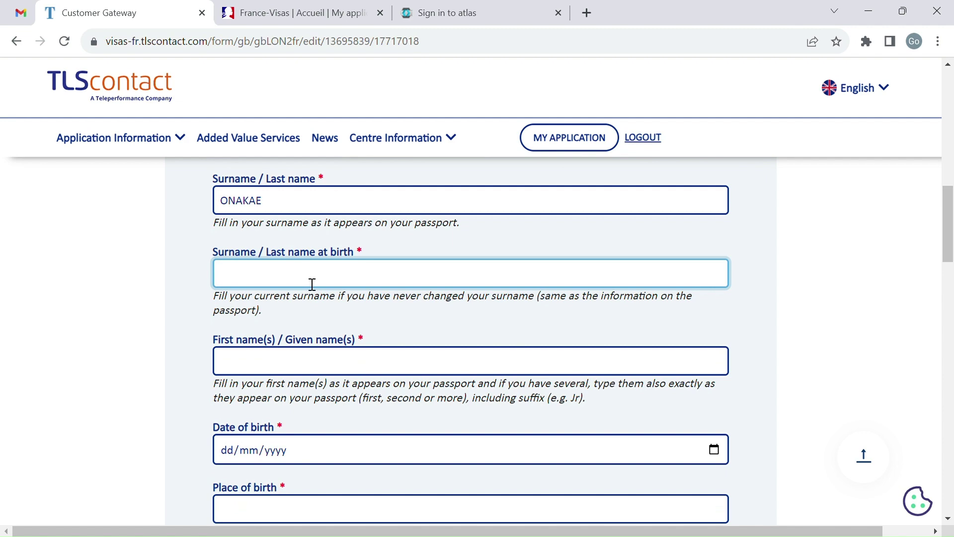
pyautogui.write('ONA')
pyautogui.press('Tab')
pyautogui.write('GO')
pyautogui.press('Tab')
pyautogui.write('01011990')
pyautogui.click(266, 335)
pyautogui.write('INDIA')
# Step: Set both nationality at birth and current nationality to India
pyautogui.scroll(-2, 250, 236)
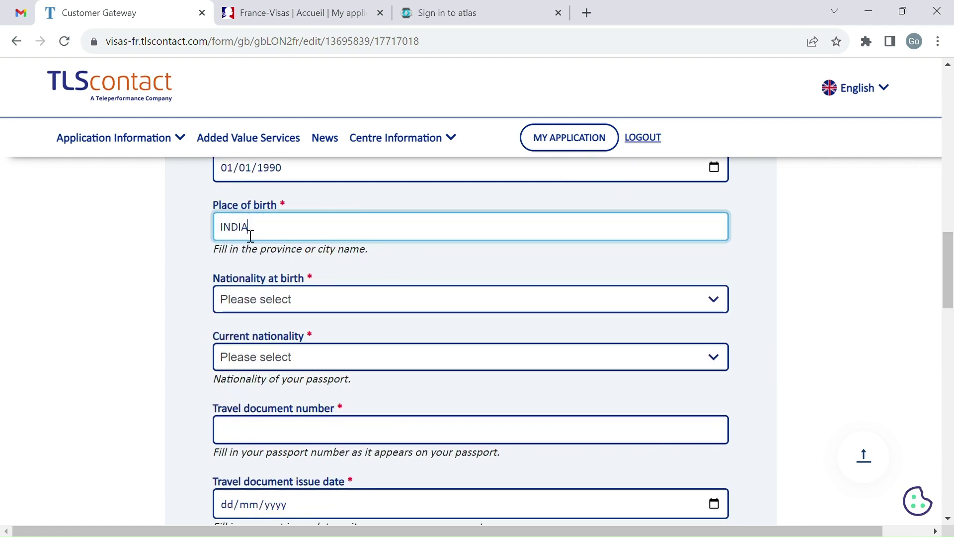
pyautogui.scroll(-2, 249, 237)
pyautogui.press('Tab')
pyautogui.write('india')
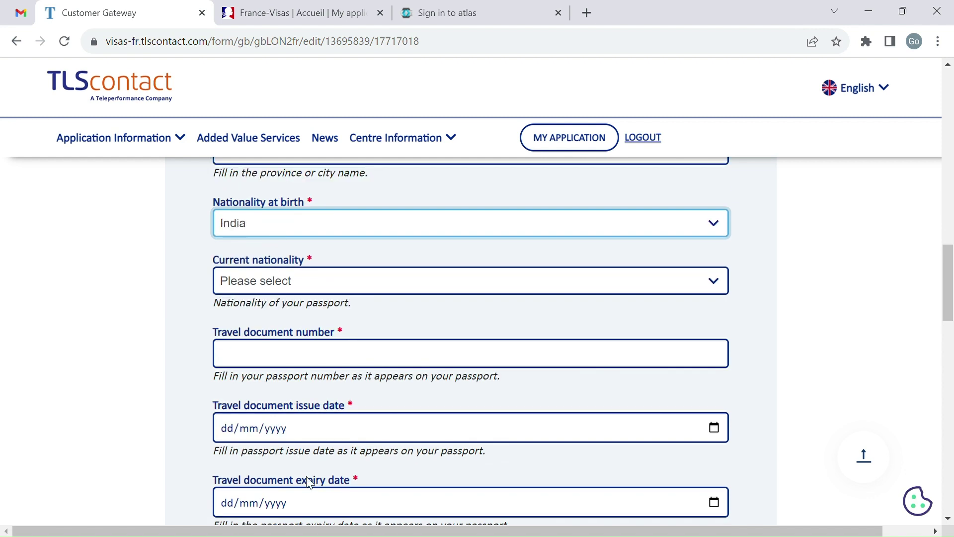
pyautogui.press('Tab')
pyautogui.write('india')
# Step: Enter the passport number, issue date 01/09/2021 and expiry date 01/09/2034
pyautogui.scroll(-1, 313, 244)
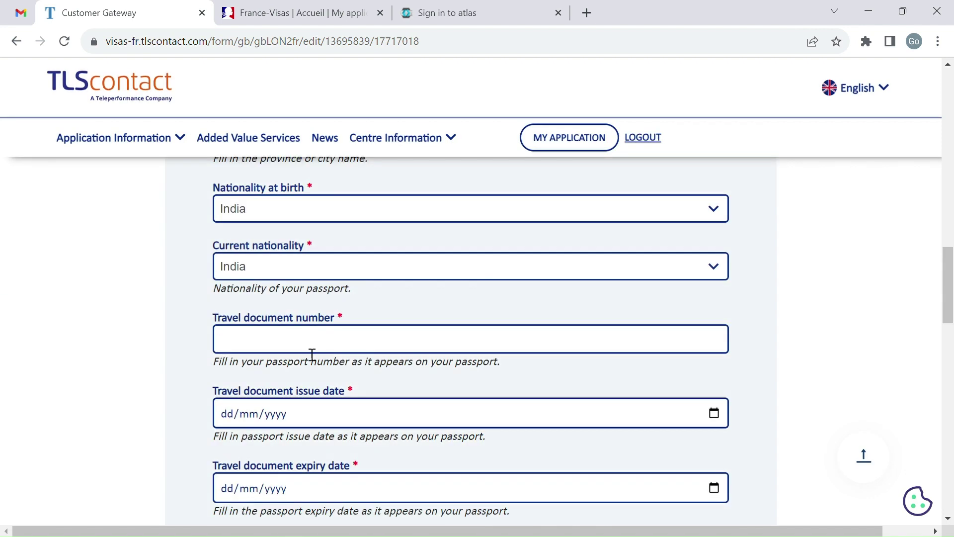
pyautogui.click(312, 352)
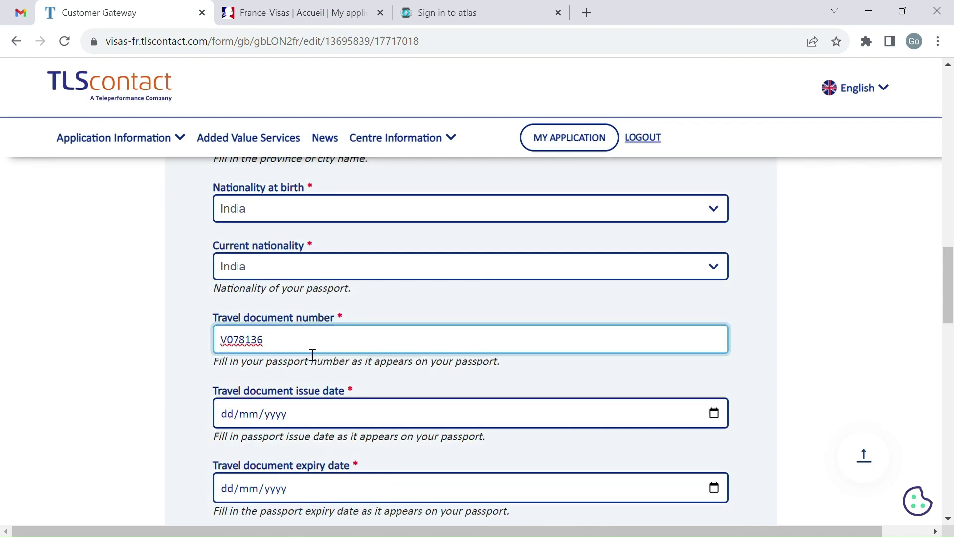
pyautogui.scroll(-2, 299, 338)
pyautogui.press('Tab')
pyautogui.write('01092021')
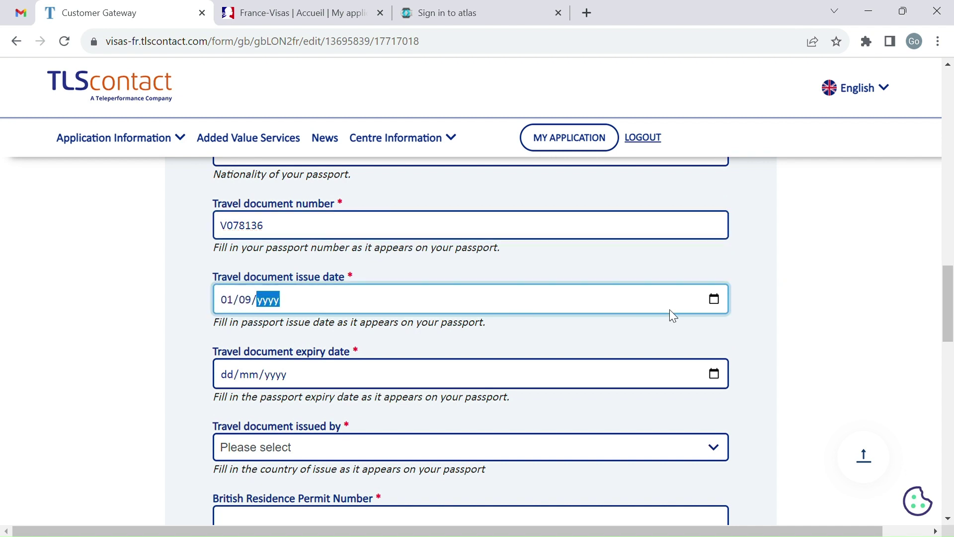
pyautogui.click(237, 379)
pyautogui.write('0')
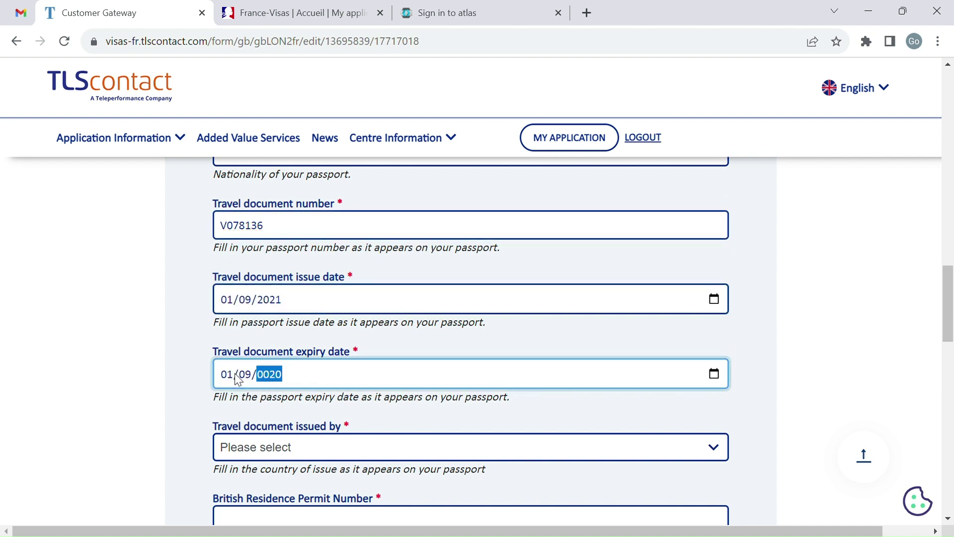
pyautogui.write('109201934')
pyautogui.click(246, 378)
pyautogui.scroll(-3, 334, 298)
pyautogui.press('Tab')
# Step: Set issuing country India, enter the residence permit number and validity 08/05/2025
pyautogui.write('india')
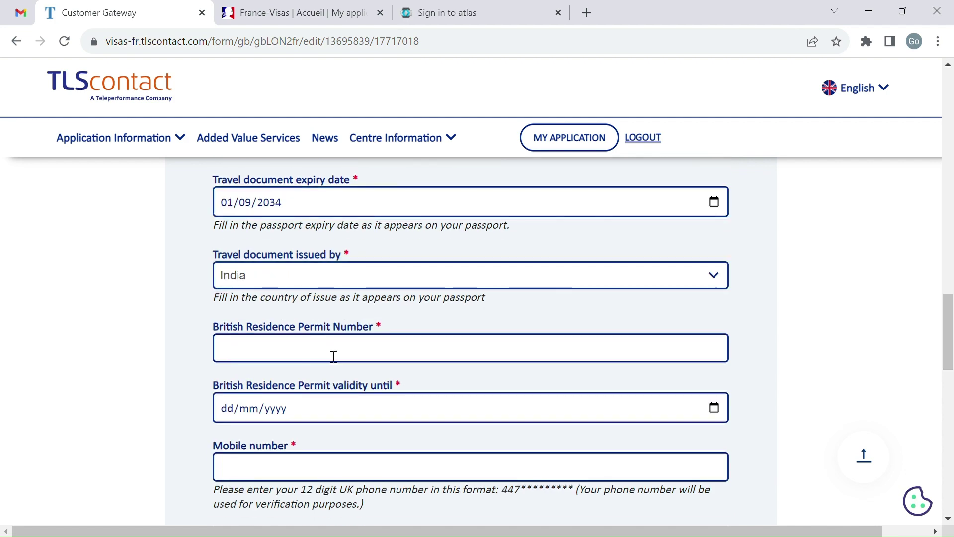
pyautogui.click(334, 356)
pyautogui.scroll(-1, 333, 356)
pyautogui.scroll(-1, 326, 353)
pyautogui.click(324, 276)
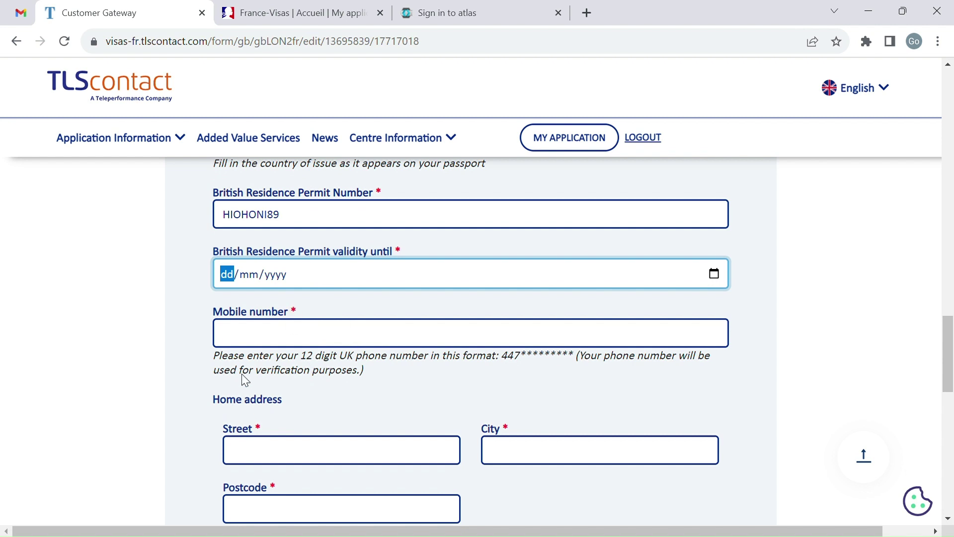
pyautogui.write('08052025')
# Step: Enter the applicant's mobile number and London home street address and postcode
pyautogui.click(323, 342)
pyautogui.write('087')
pyautogui.press('BackSpace')
pyautogui.press('BackSpace')
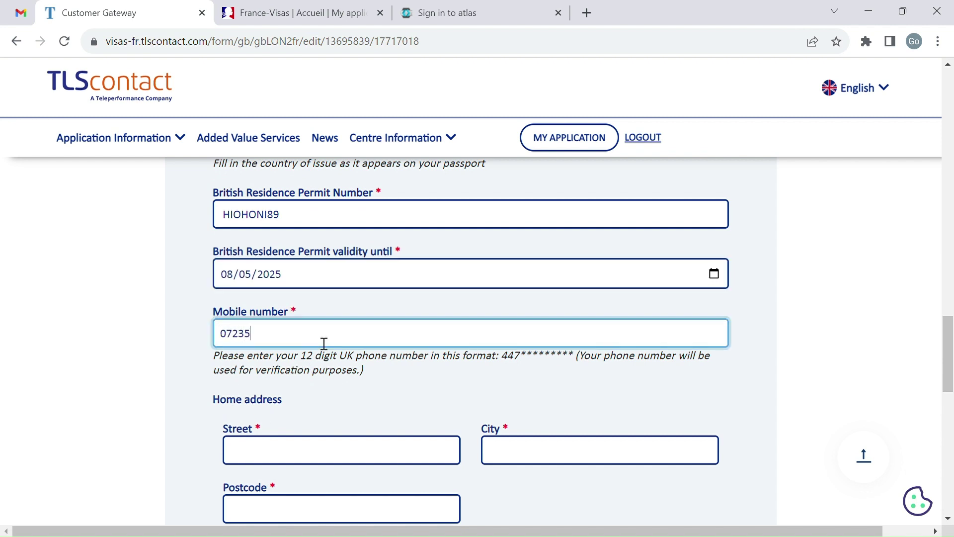
pyautogui.scroll(-4, 325, 343)
pyautogui.click(326, 240)
pyautogui.write('123')
pyautogui.press('Tab')
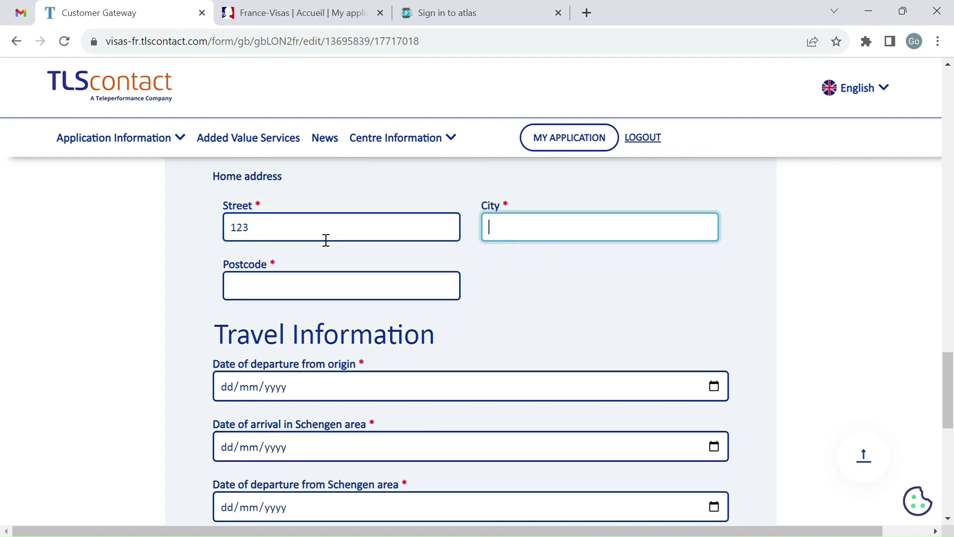
pyautogui.write('LONDON')
pyautogui.click(317, 289)
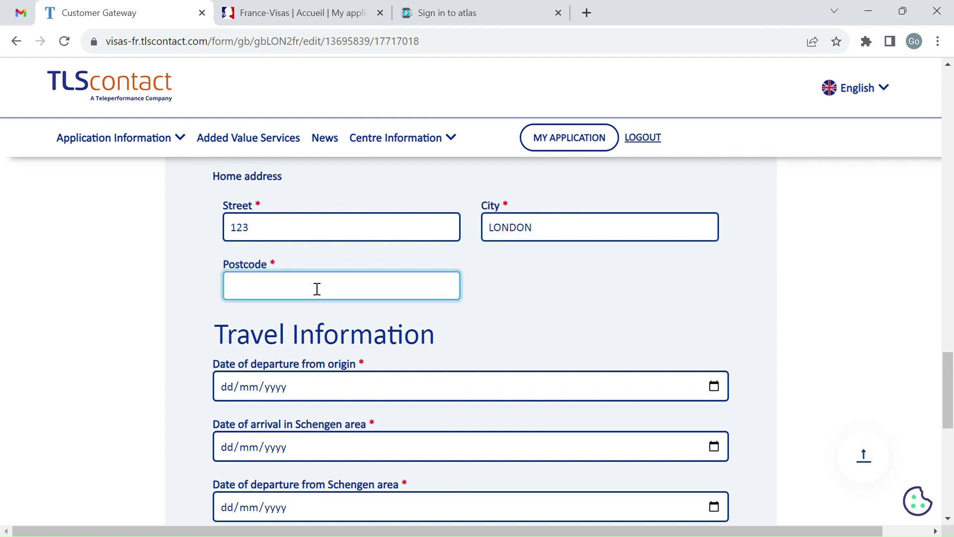
pyautogui.write('TW35UT')
# Step: Fill in departure date 20/10/2023 and Schengen arrival date 16/10/2023
pyautogui.press('Tab')
pyautogui.scroll(-2, 344, 291)
pyautogui.scroll(1, 215, 284)
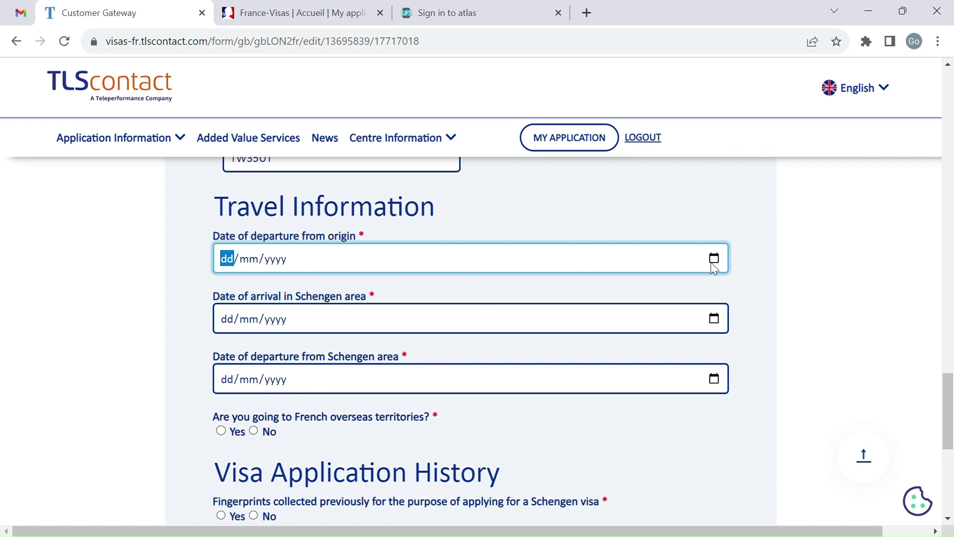
pyautogui.write('20/10/2023')
pyautogui.click(679, 317)
pyautogui.write('16/10/2023')
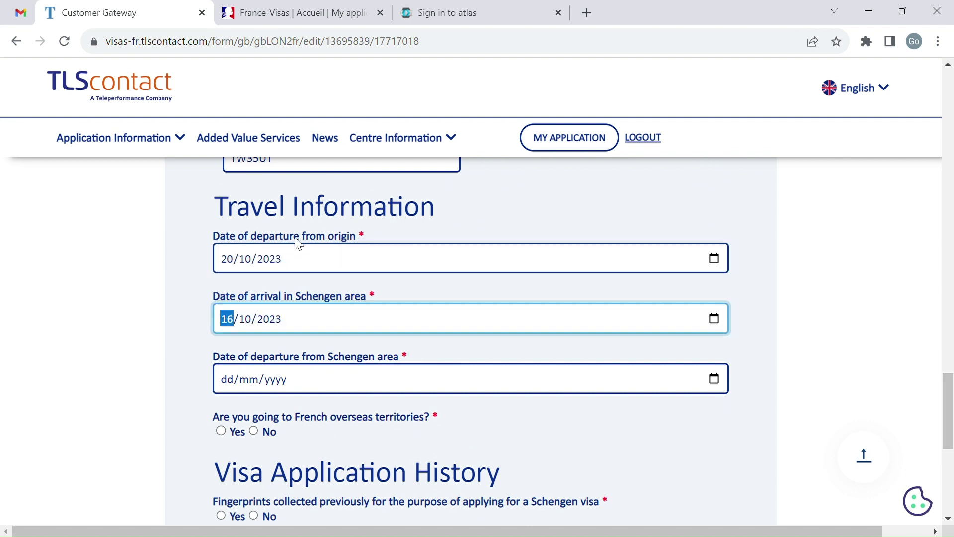